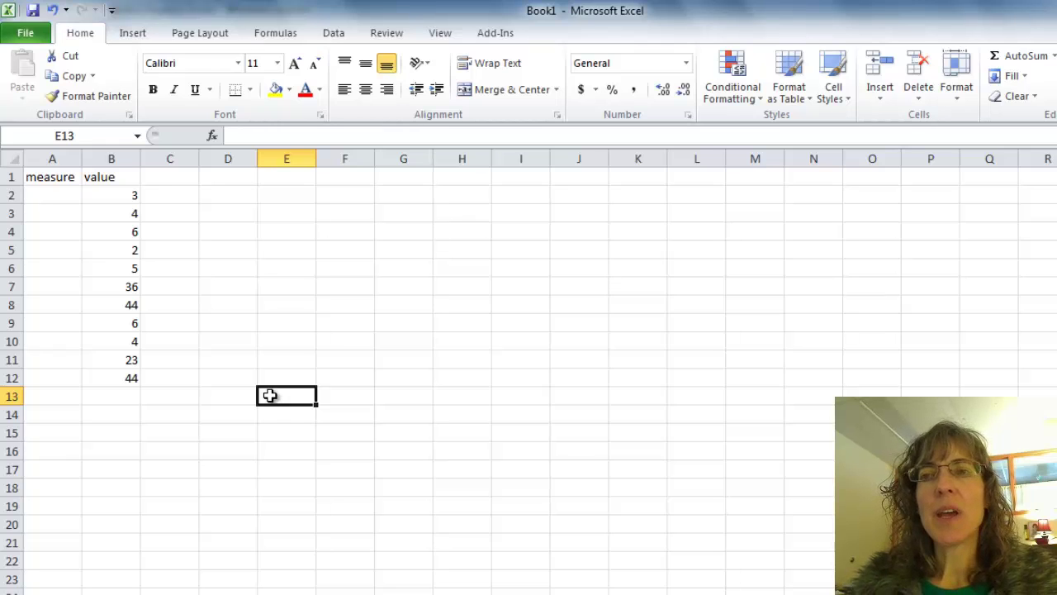
Enter the labels mean, median and mode in cells A15 to A17
{"action": "left_click", "coordinate": [41, 446]}
{"action": "left_click", "coordinate": [40, 432]}
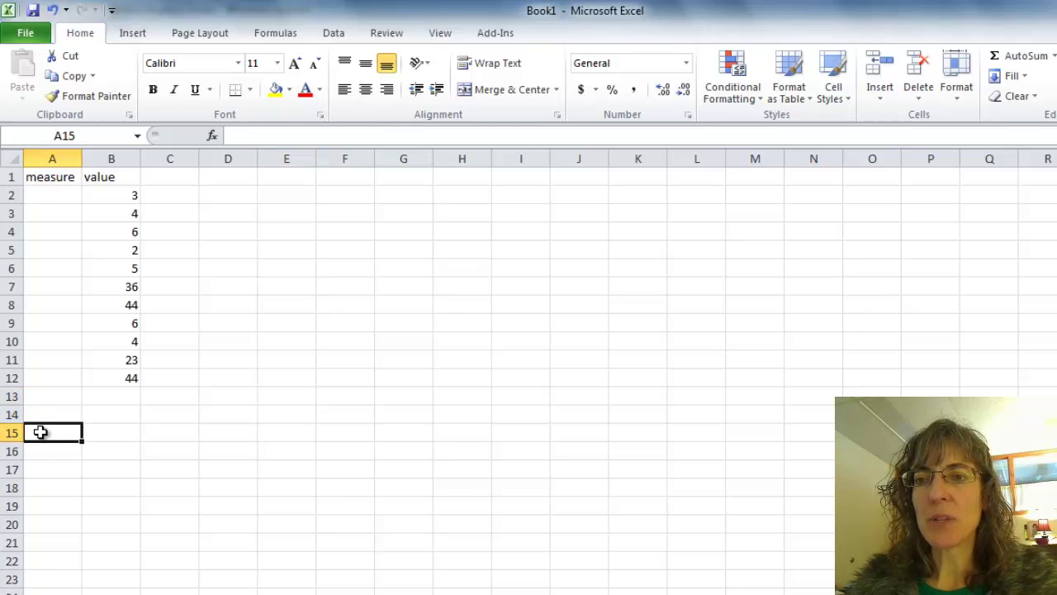
{"action": "type", "text": "mean"}
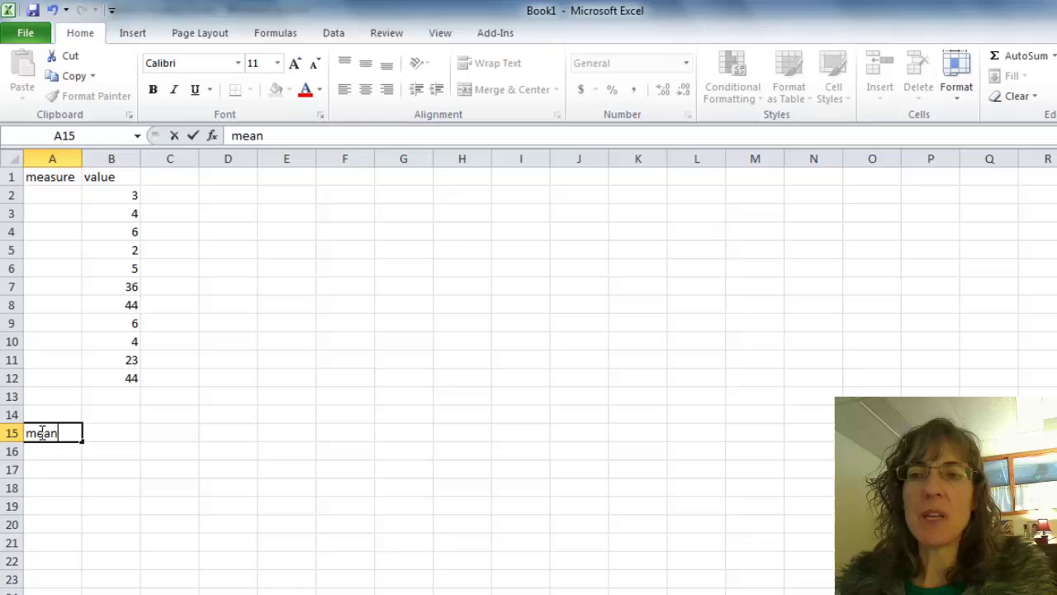
{"action": "key", "text": "Return"}
{"action": "type", "text": "median"}
{"action": "key", "text": "Return"}
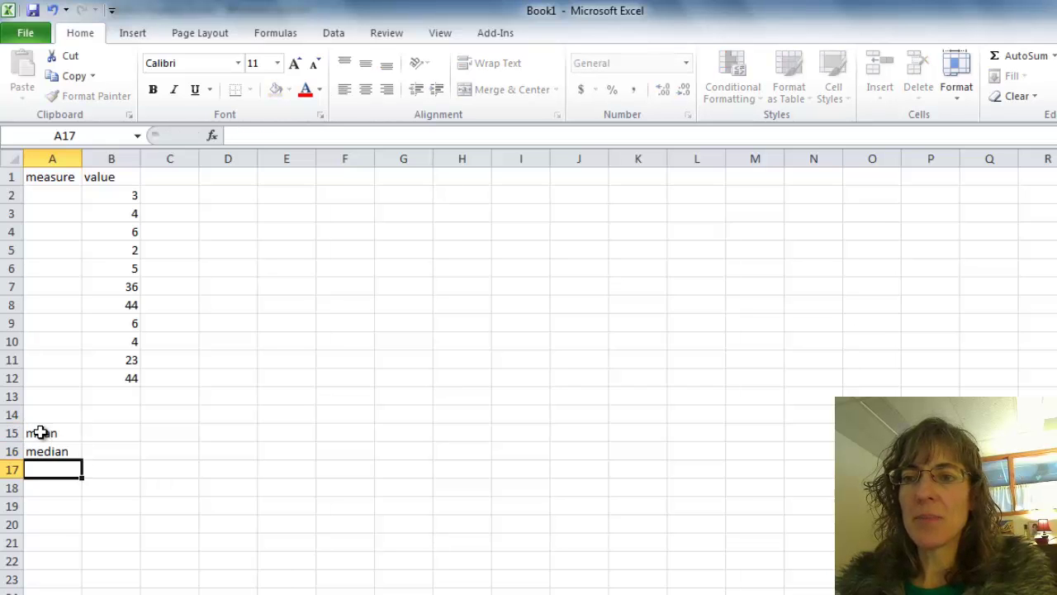
{"action": "type", "text": "modes"}
{"action": "key", "text": "BackSpace"}
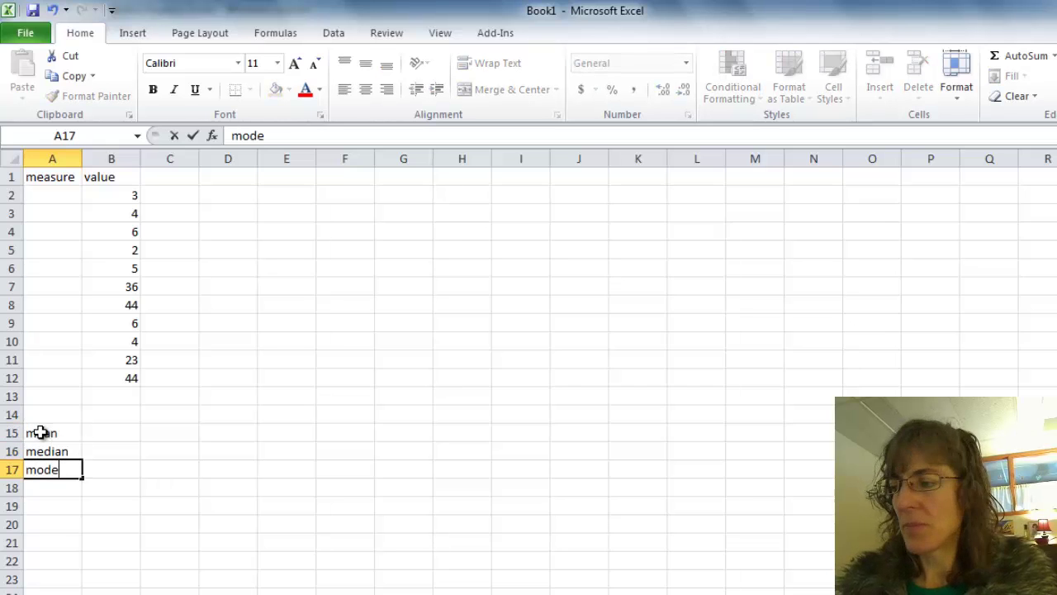
{"action": "key", "text": "Return"}
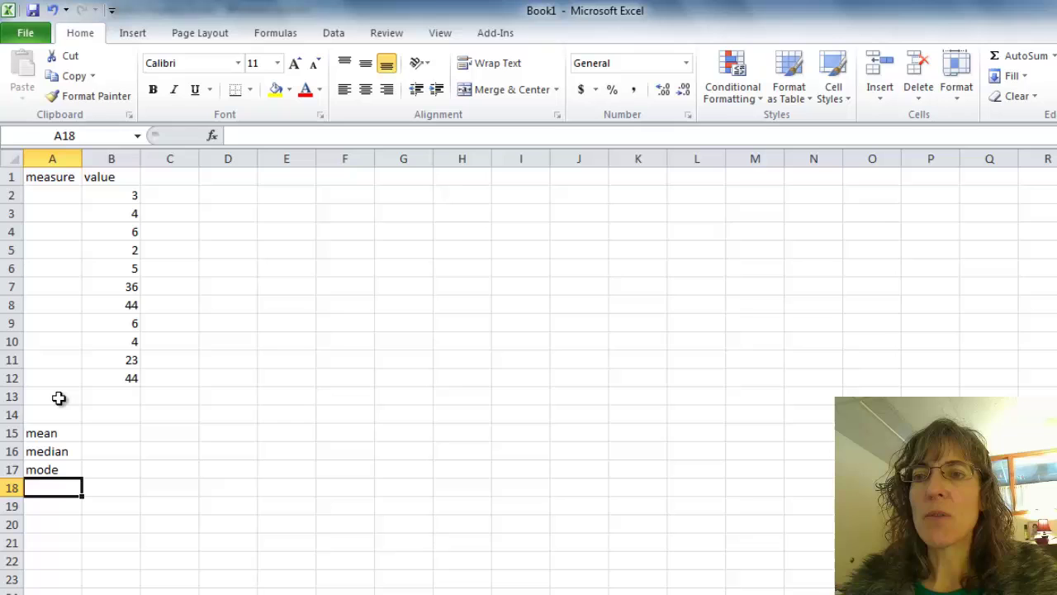
Label cell A13 as sum and total the values in B2:B12 with AutoSum in B13
{"action": "left_click", "coordinate": [59, 397]}
{"action": "type", "text": "sum"}
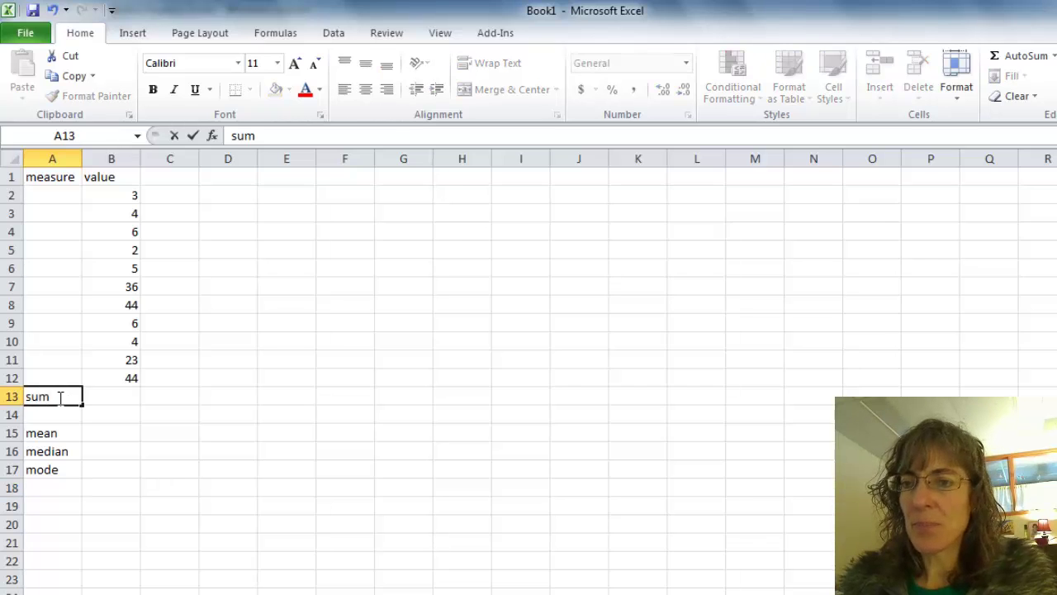
{"action": "key", "text": "Tab"}
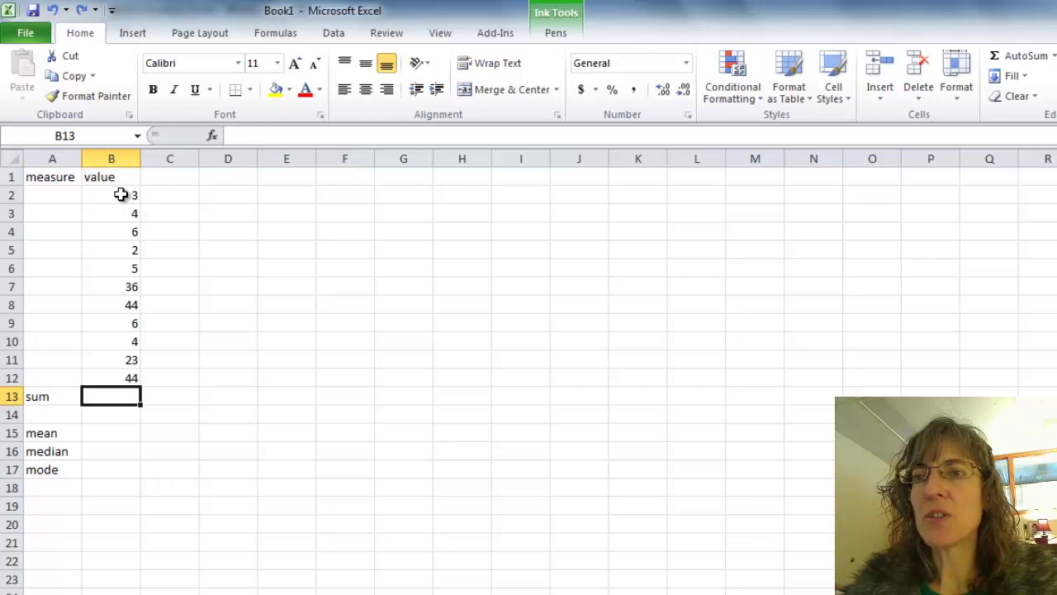
{"action": "left_click", "coordinate": [118, 192]}
{"action": "mouse_move", "coordinate": [118, 191]}
{"action": "left_mouse_down"}
{"action": "mouse_move", "coordinate": [111, 243]}
{"action": "mouse_move", "coordinate": [115, 189]}
{"action": "left_mouse_up"}
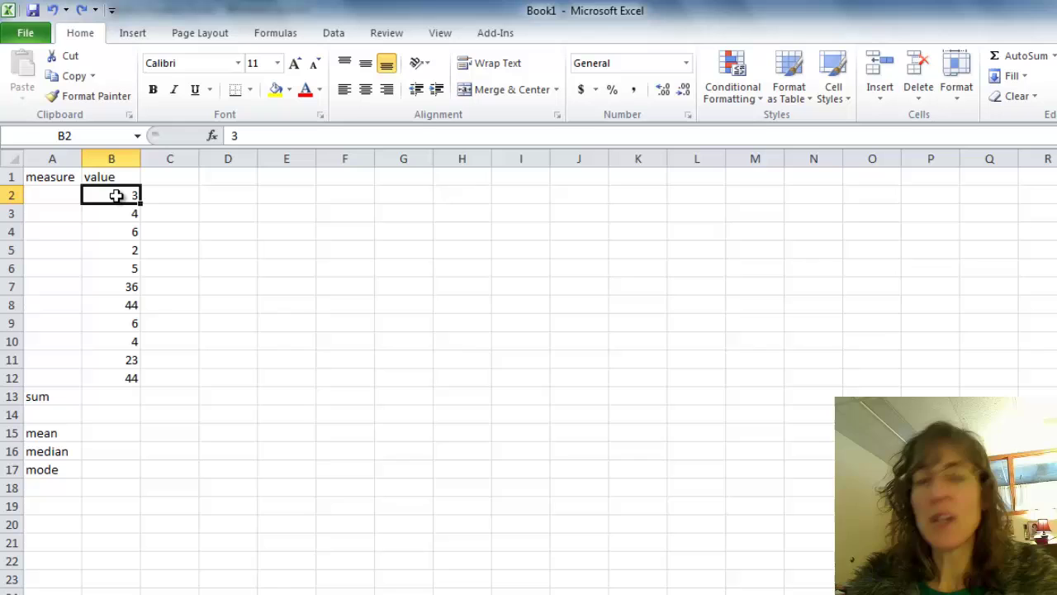
{"action": "key", "text": "ctrl+shift+Down"}
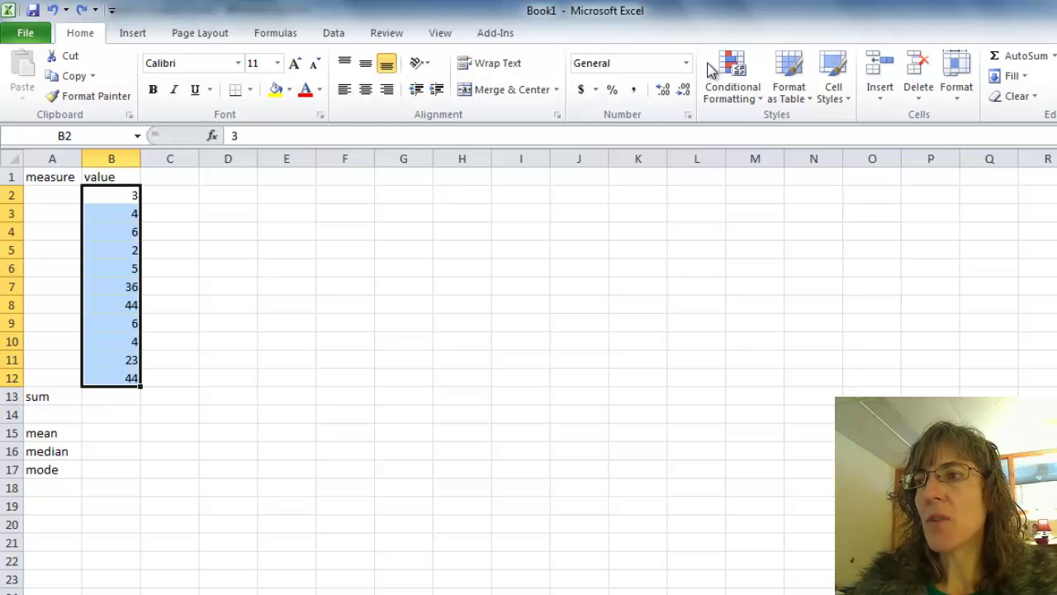
{"action": "left_click", "coordinate": [1022, 57]}
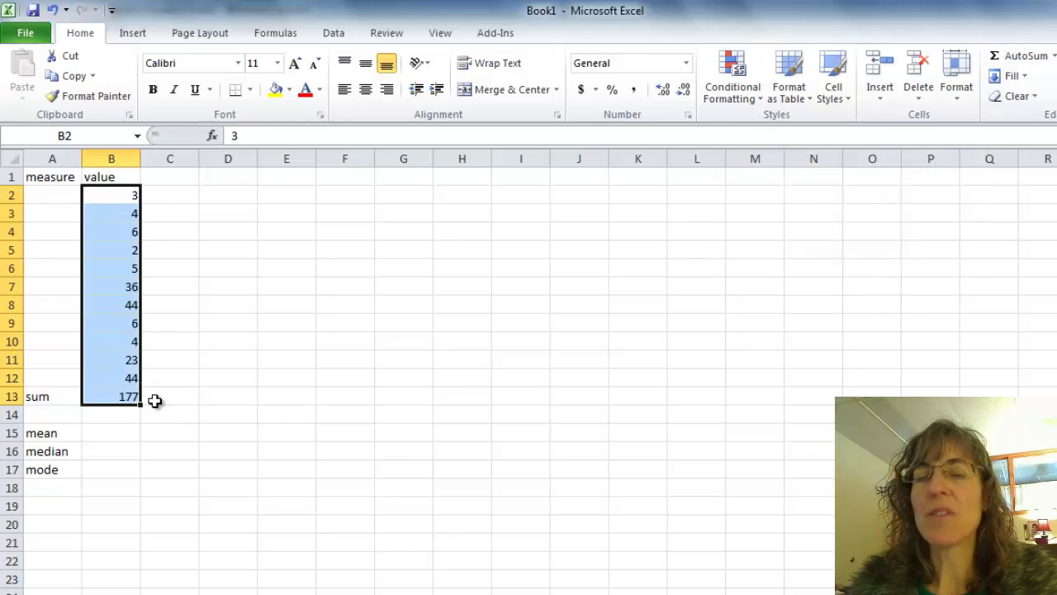
{"action": "left_click", "coordinate": [130, 396]}
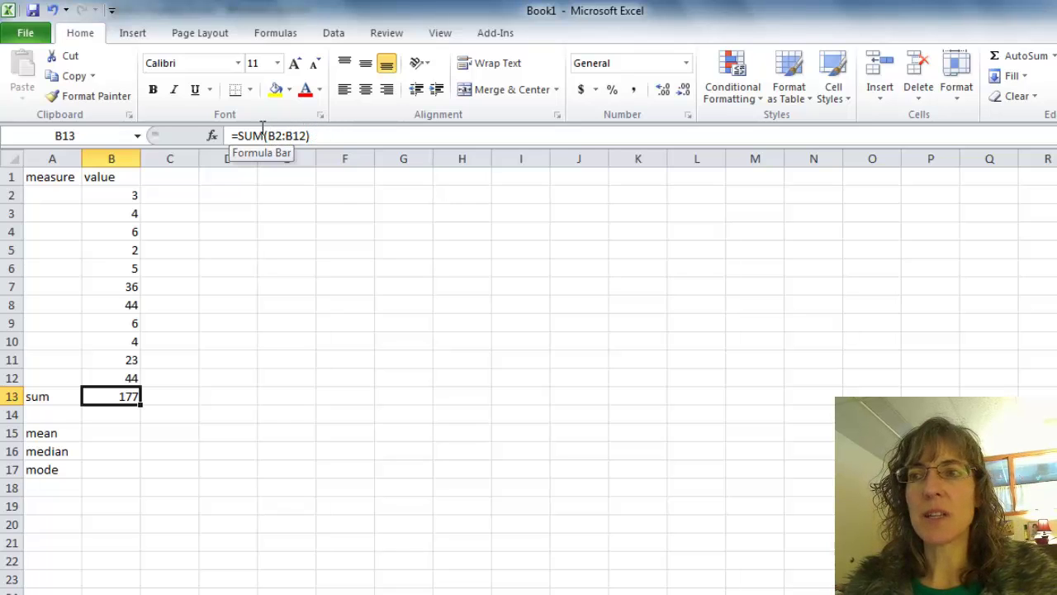
Label cell A14 as n and count the values in B14 with the formula =COUNT(B2:B12)
{"action": "left_click", "coordinate": [52, 420]}
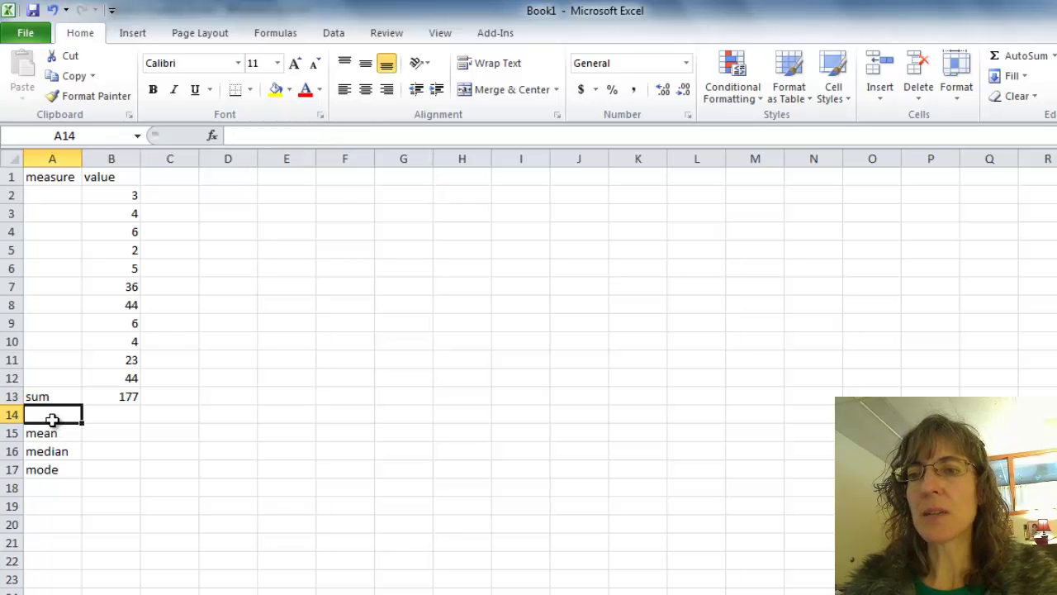
{"action": "type", "text": "n"}
{"action": "key", "text": "Tab"}
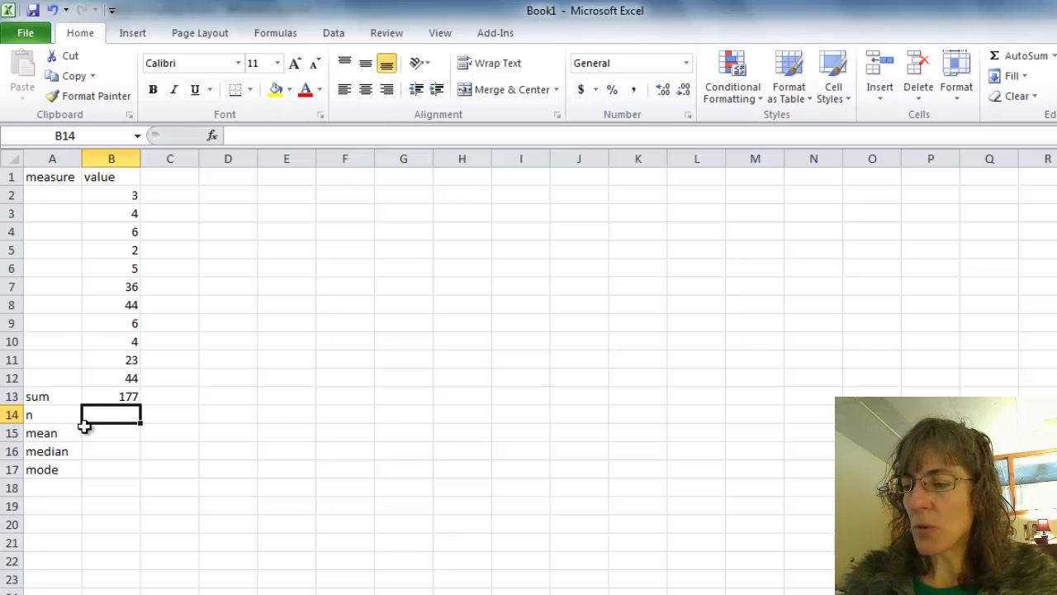
{"action": "type", "text": "="}
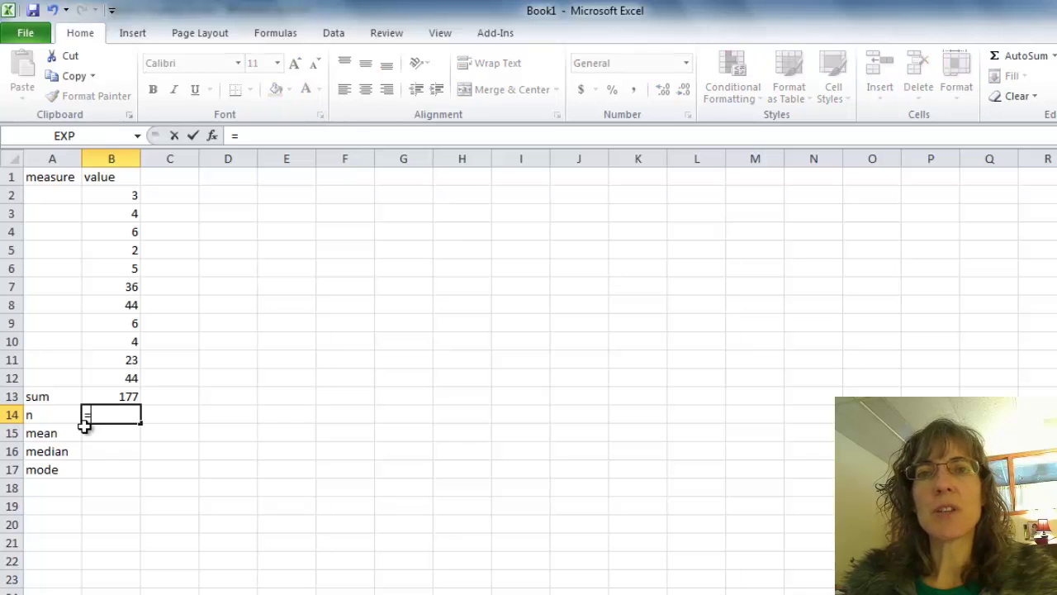
{"action": "type", "text": "count"}
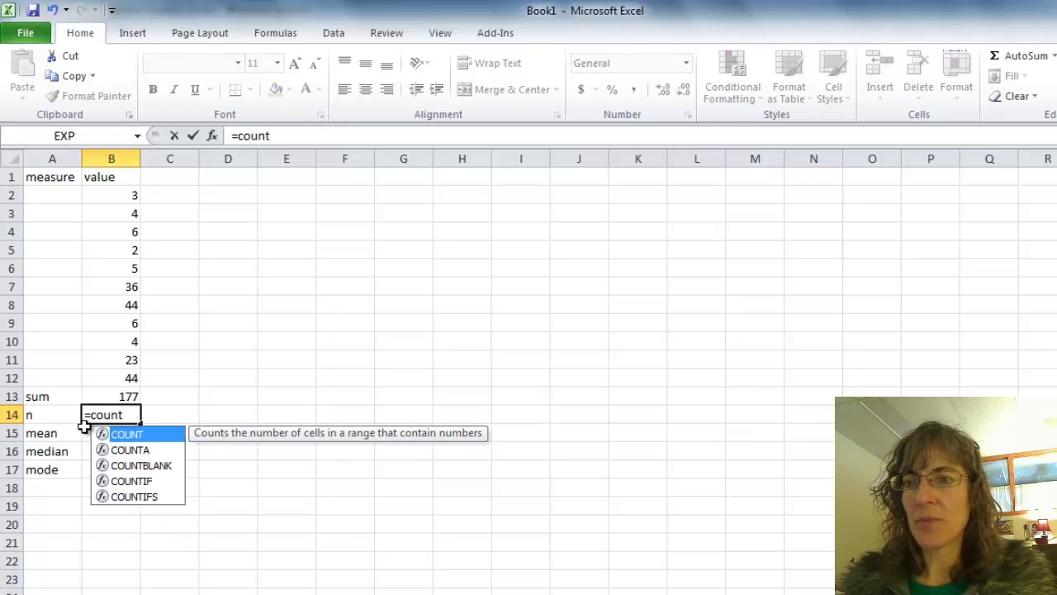
{"action": "type", "text": "("}
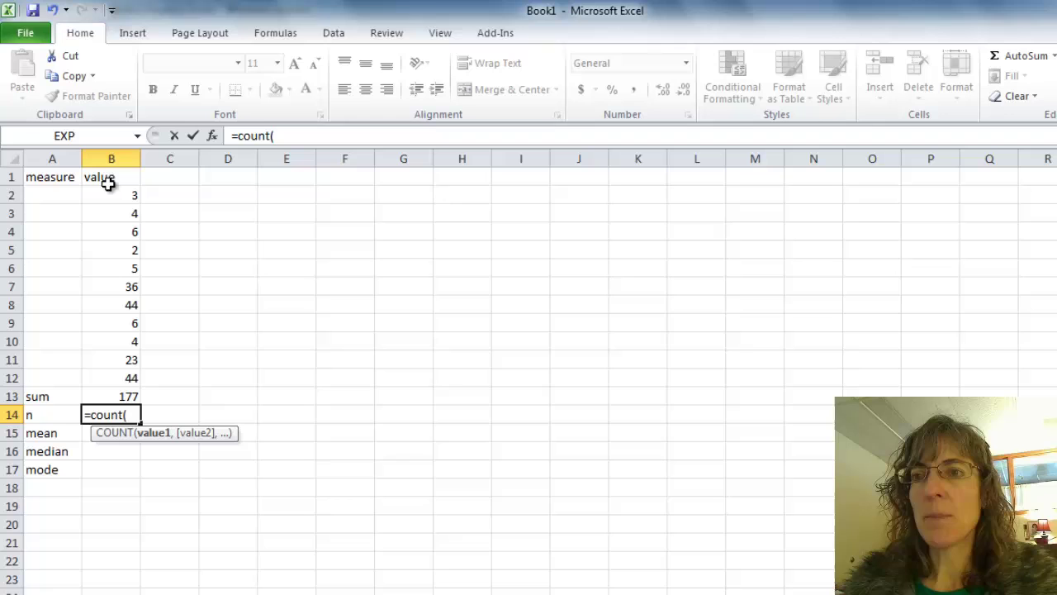
{"action": "left_click_drag", "start_coordinate": [107, 196], "coordinate": [110, 379]}
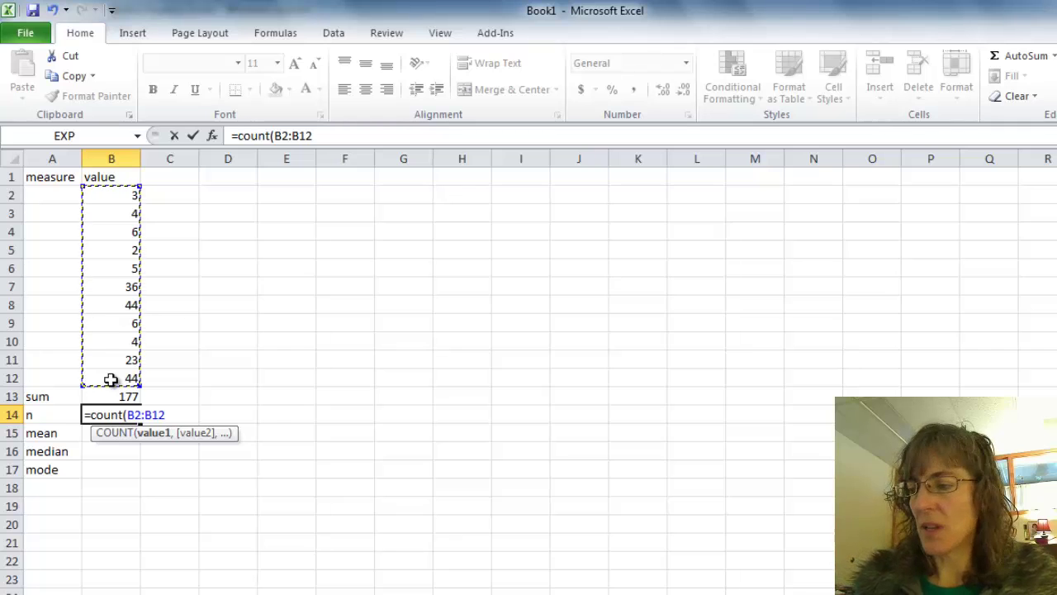
{"action": "type", "text": ")"}
{"action": "left_click", "coordinate": [52, 433]}
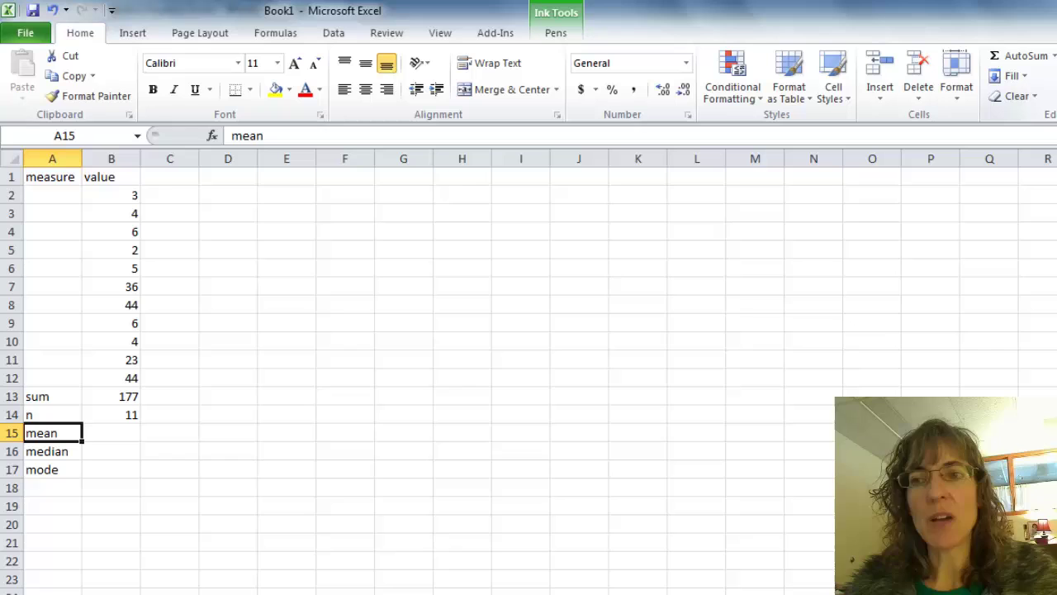
Calculate the mean in B15 by dividing the sum by n with the formula =B13/B14
{"action": "left_click", "coordinate": [111, 432]}
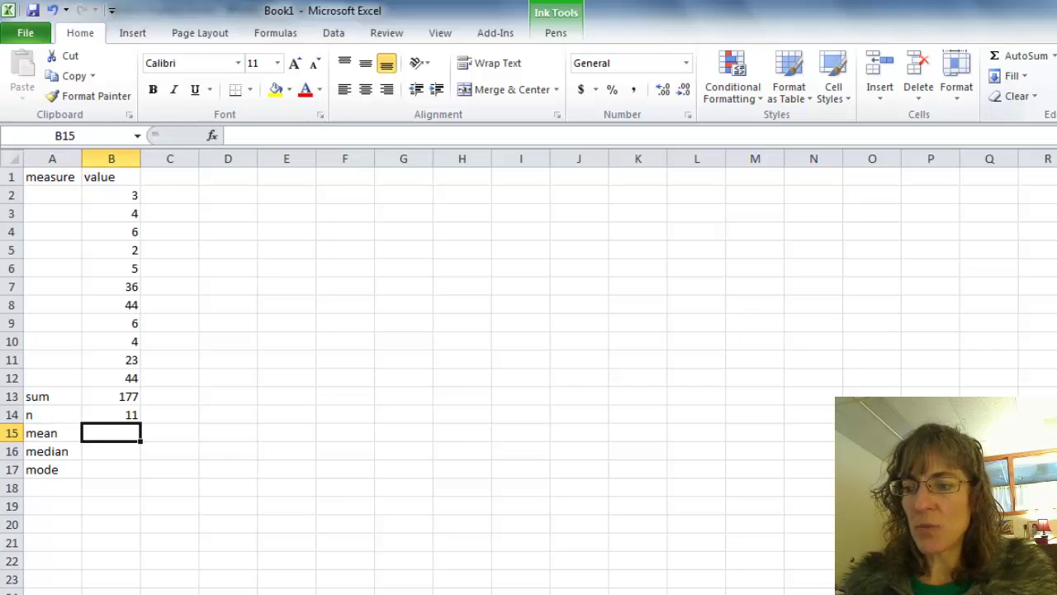
{"action": "type", "text": "="}
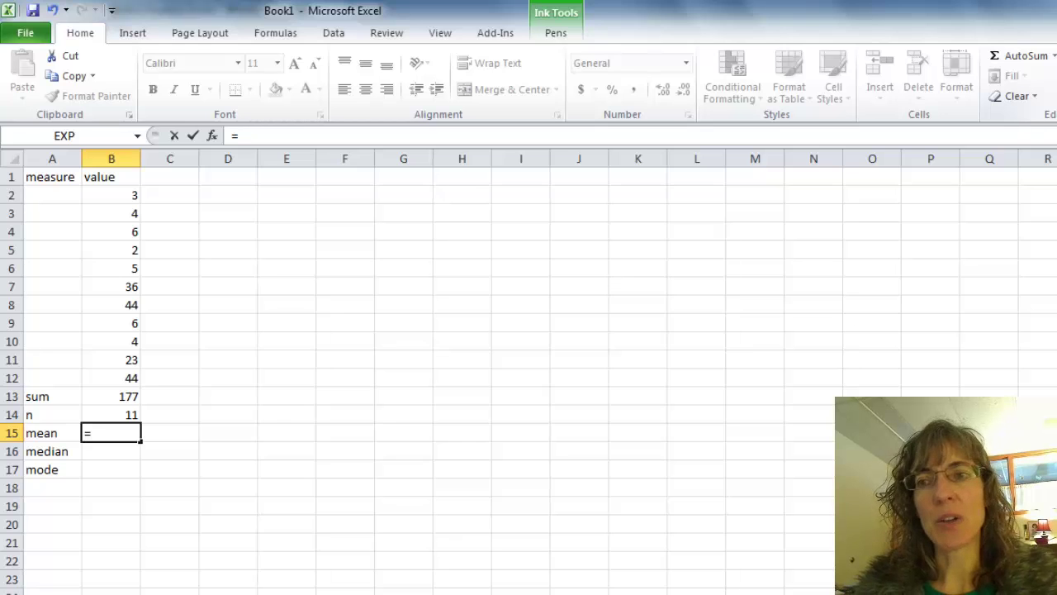
{"action": "left_click", "coordinate": [105, 398]}
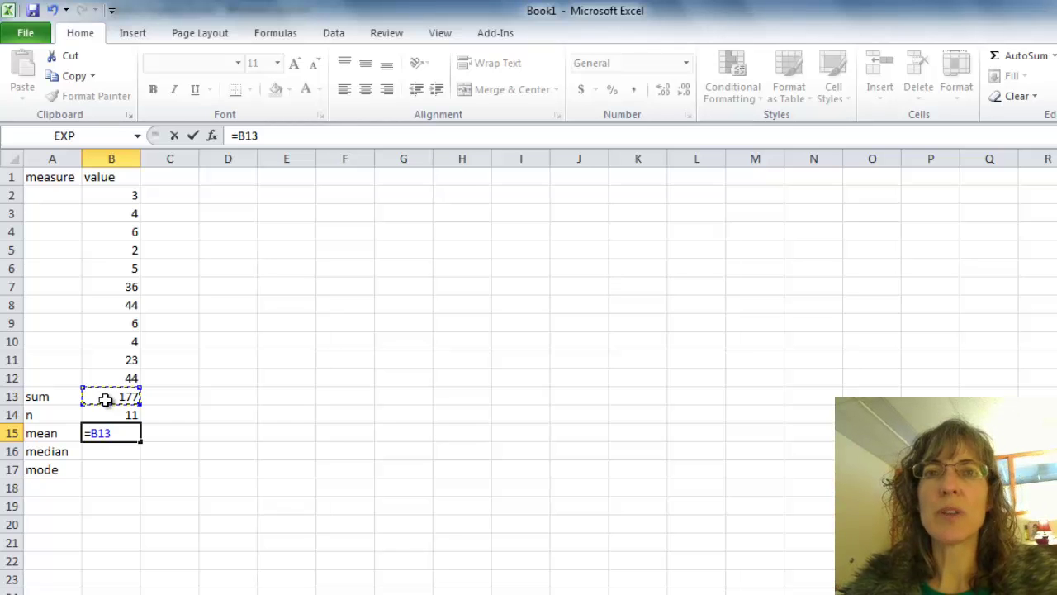
{"action": "type", "text": "/"}
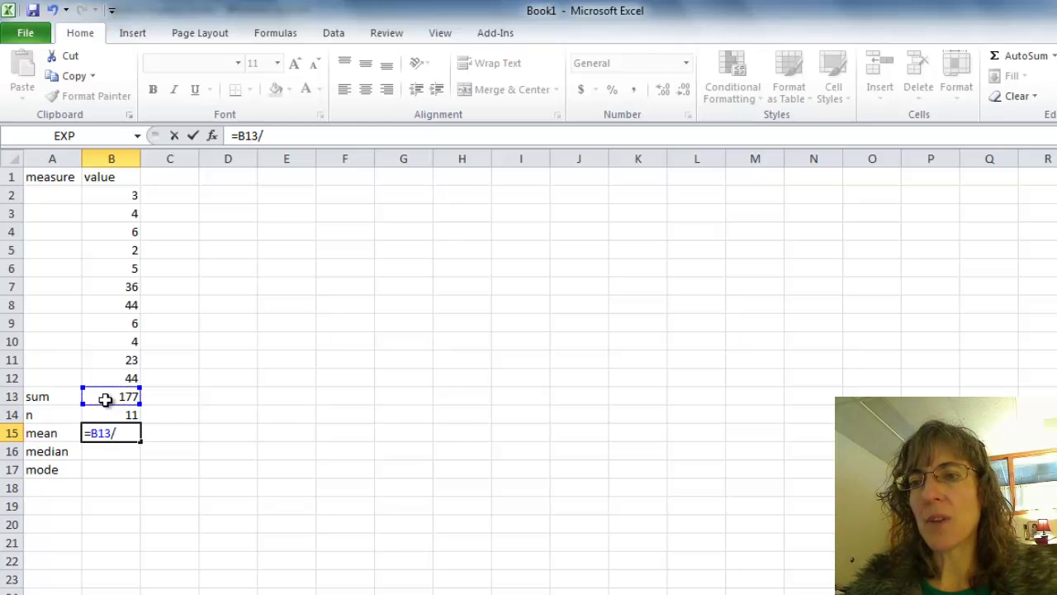
{"action": "left_click", "coordinate": [104, 416]}
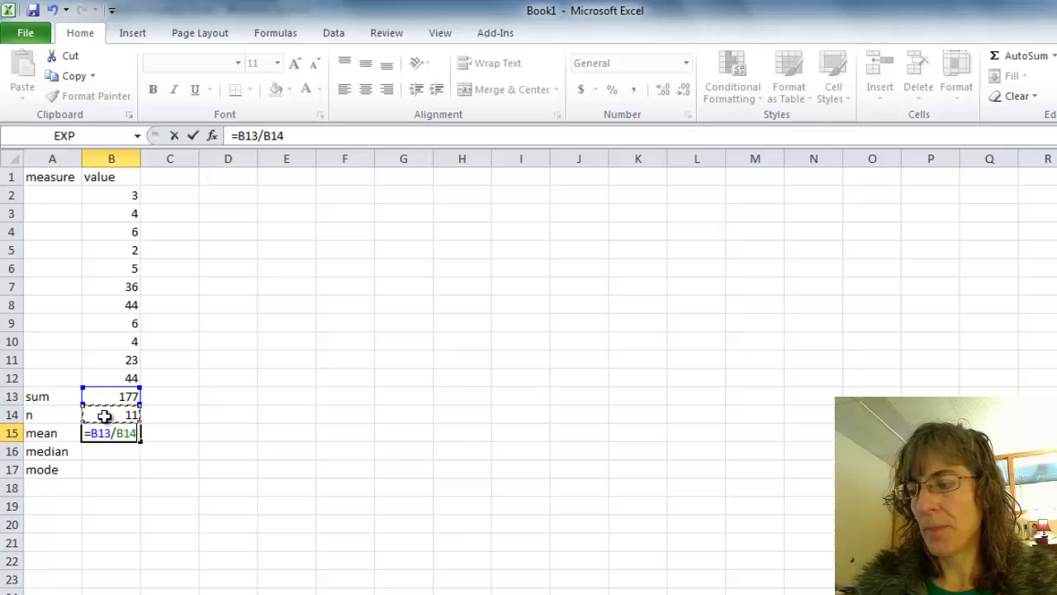
{"action": "key", "text": "Return"}
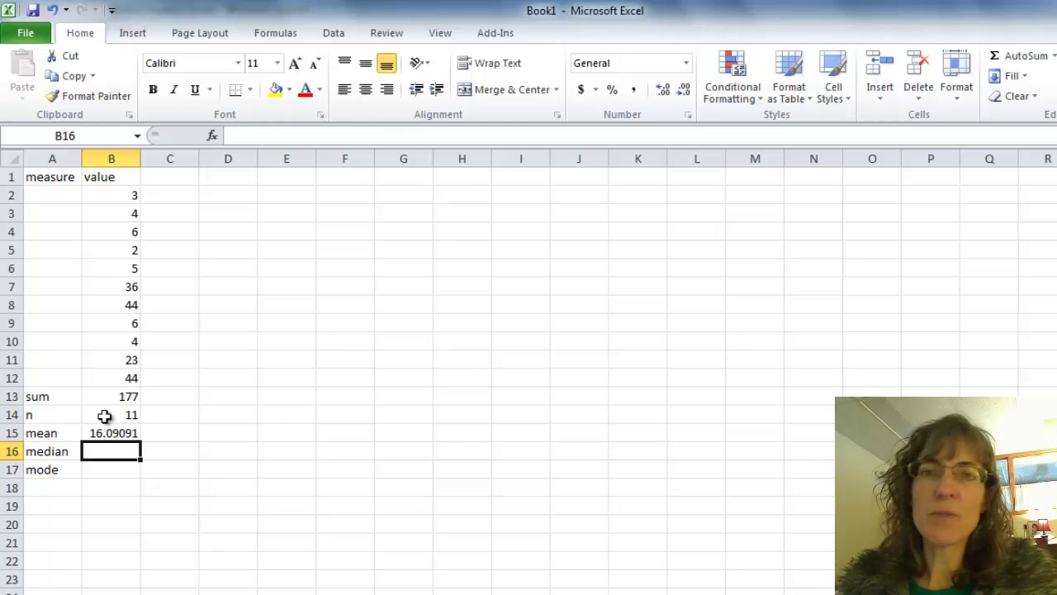
Calculate the median of the values in B16 with the formula =MEDIAN(B2:B12)
{"action": "type", "text": "="}
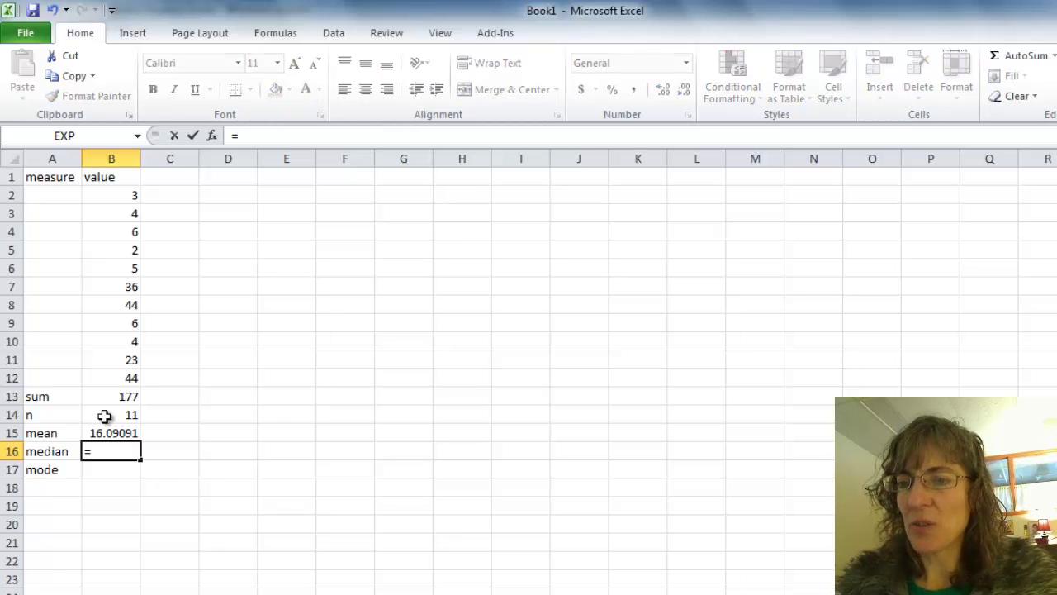
{"action": "type", "text": "med"}
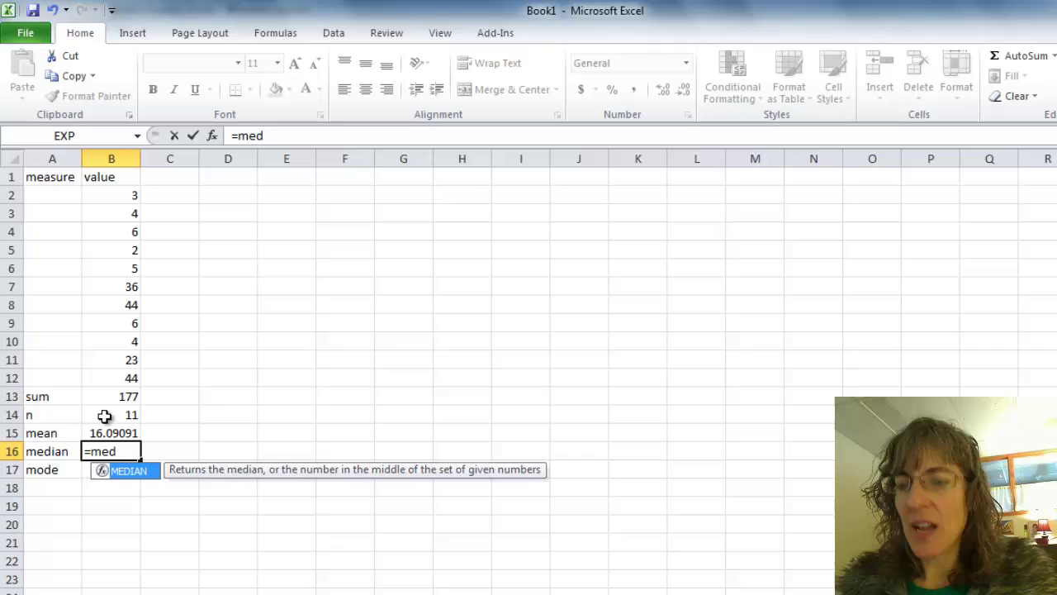
{"action": "key", "text": "Tab"}
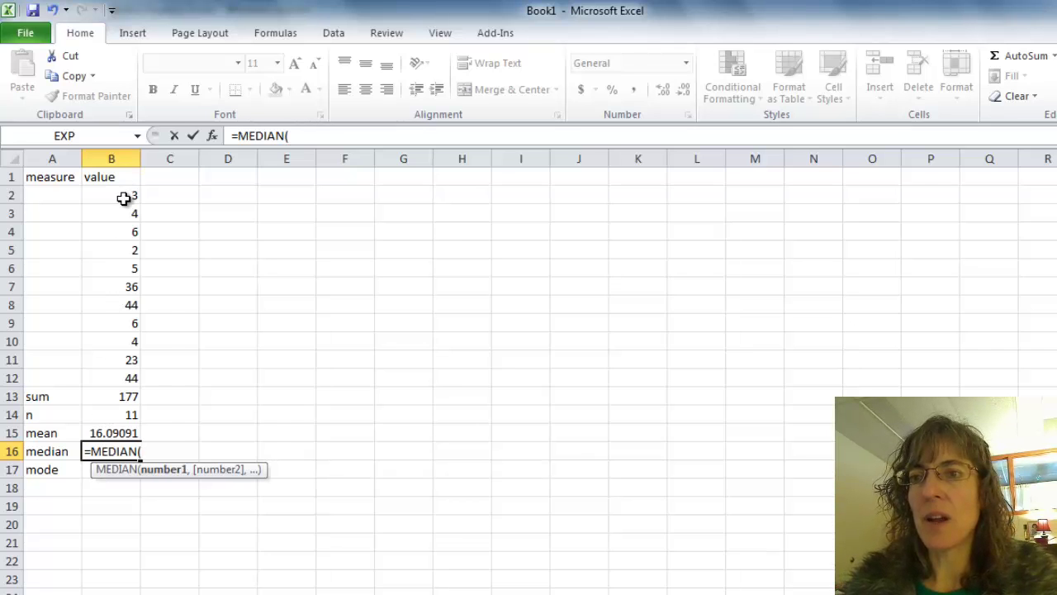
{"action": "left_click_drag", "start_coordinate": [125, 196], "coordinate": [107, 382]}
{"action": "type", "text": ")"}
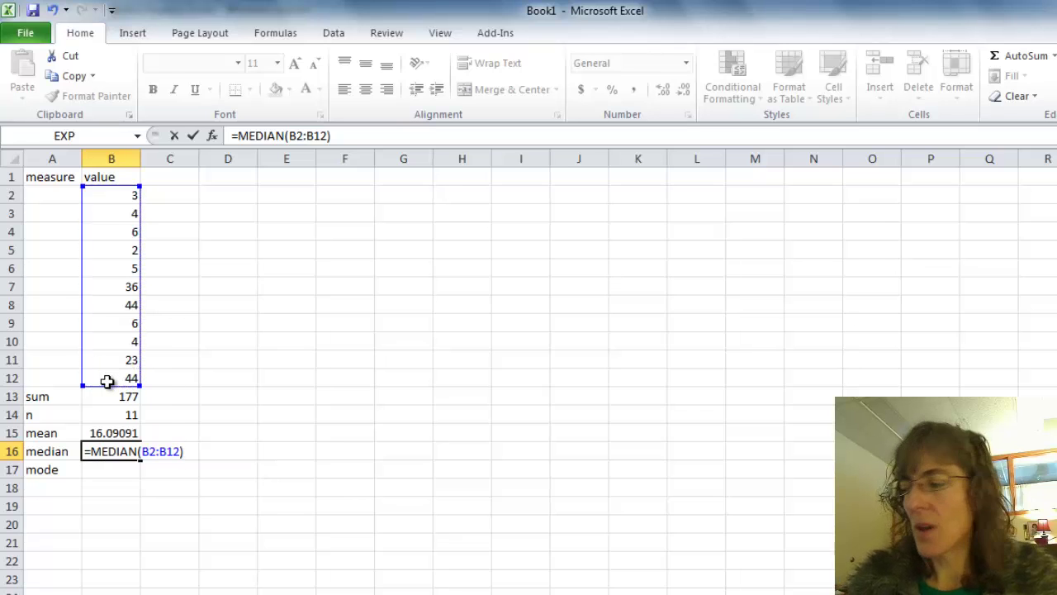
{"action": "key", "text": "Return"}
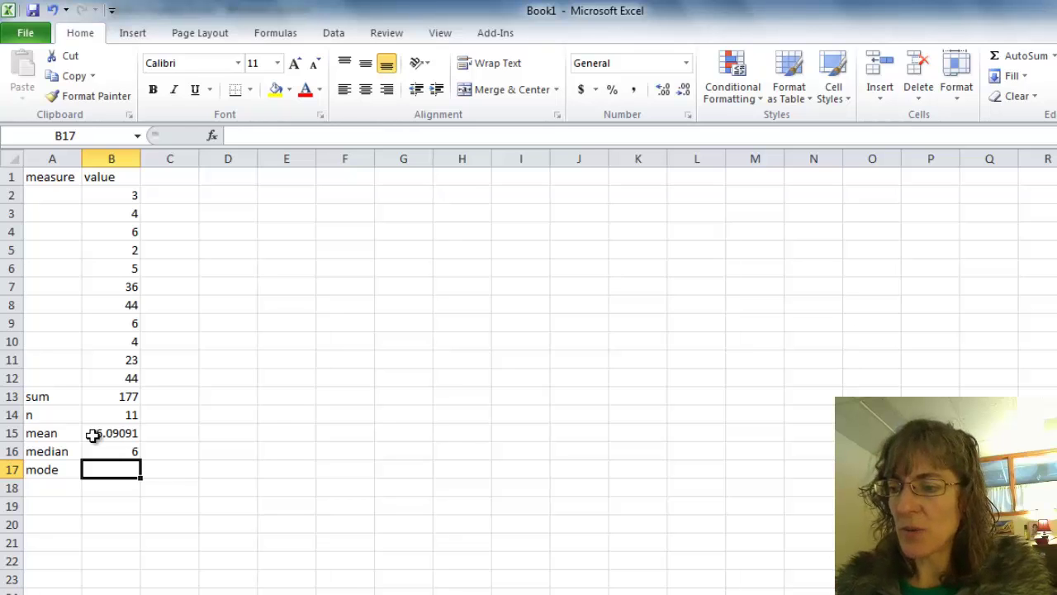
Calculate the mode in B17 with the formula =MODE.MULT(B2:B12) and check it against the data values
{"action": "type", "text": "=mod"}
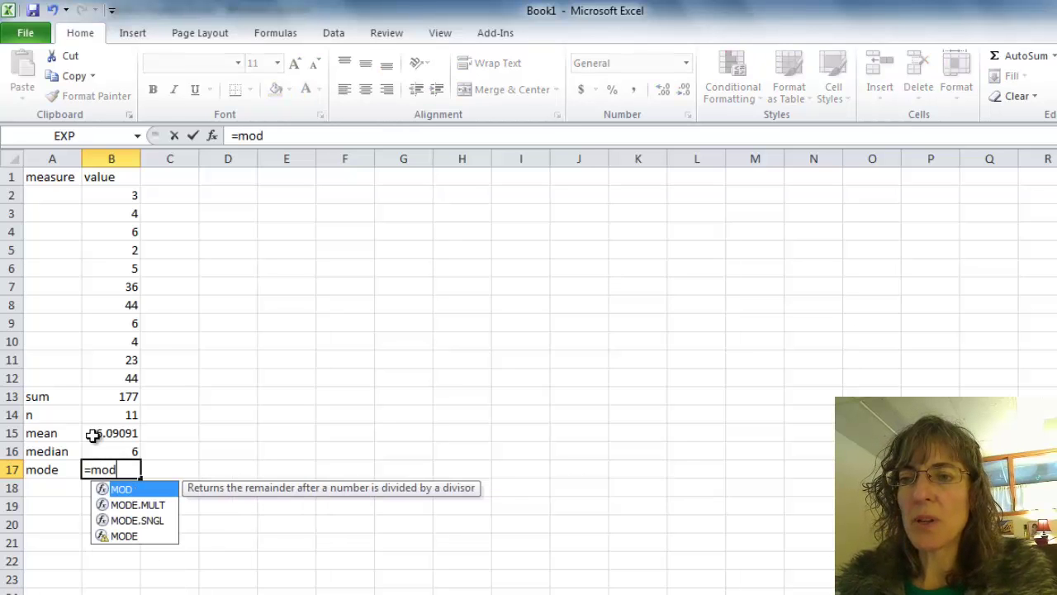
{"action": "type", "text": "e"}
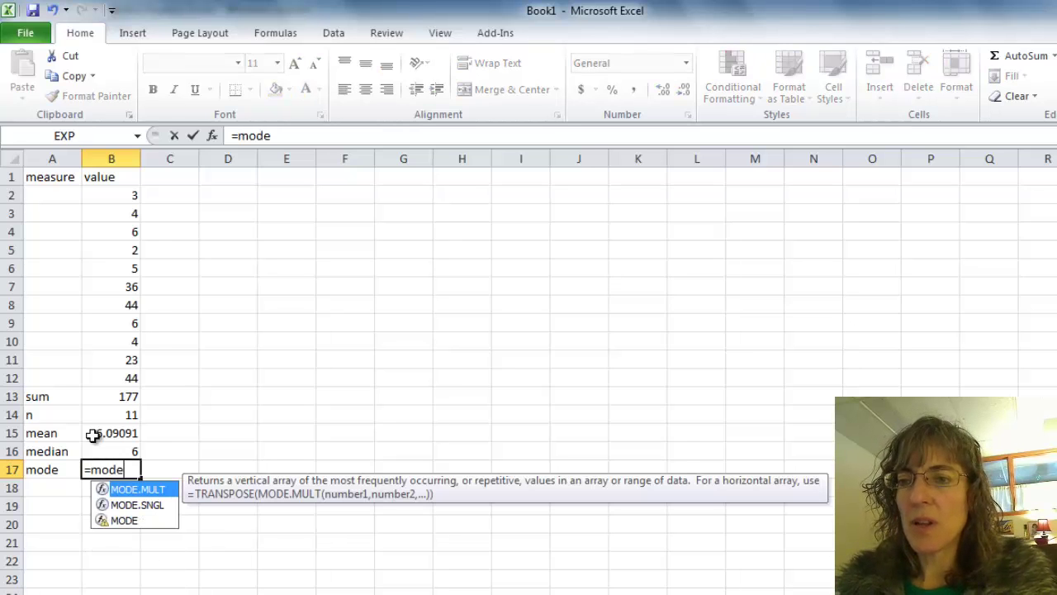
{"action": "double_click", "coordinate": [138, 490]}
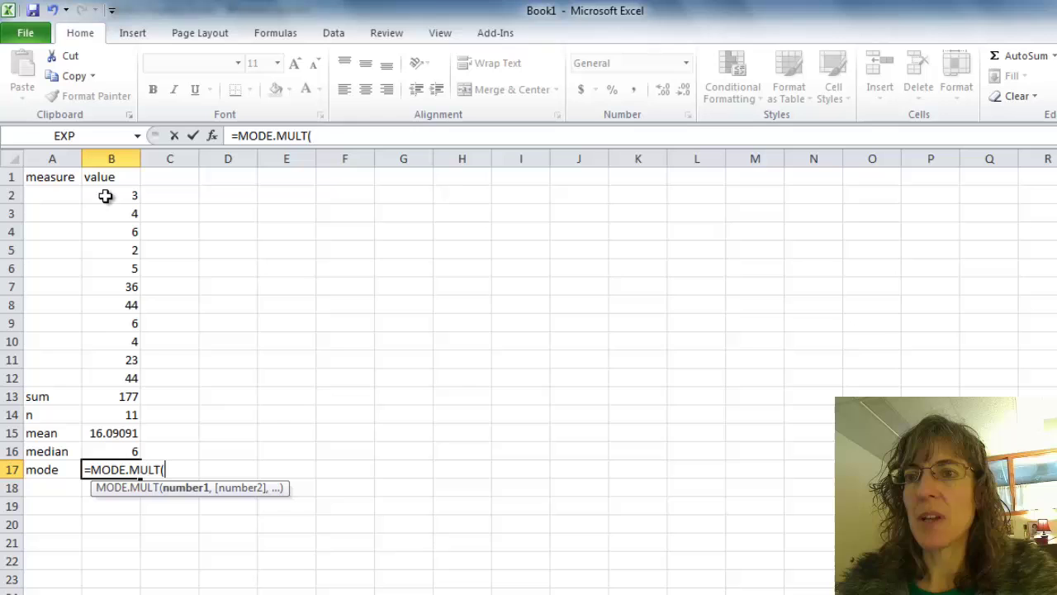
{"action": "left_click_drag", "start_coordinate": [104, 196], "coordinate": [97, 378]}
{"action": "type", "text": ")"}
{"action": "key", "text": "Return"}
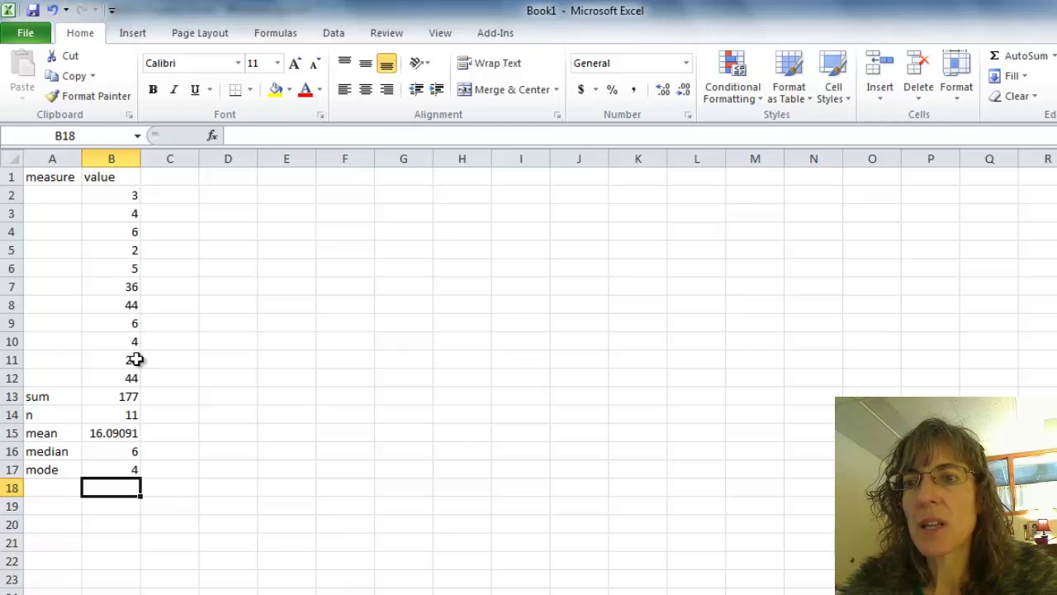
{"action": "left_click", "coordinate": [108, 468]}
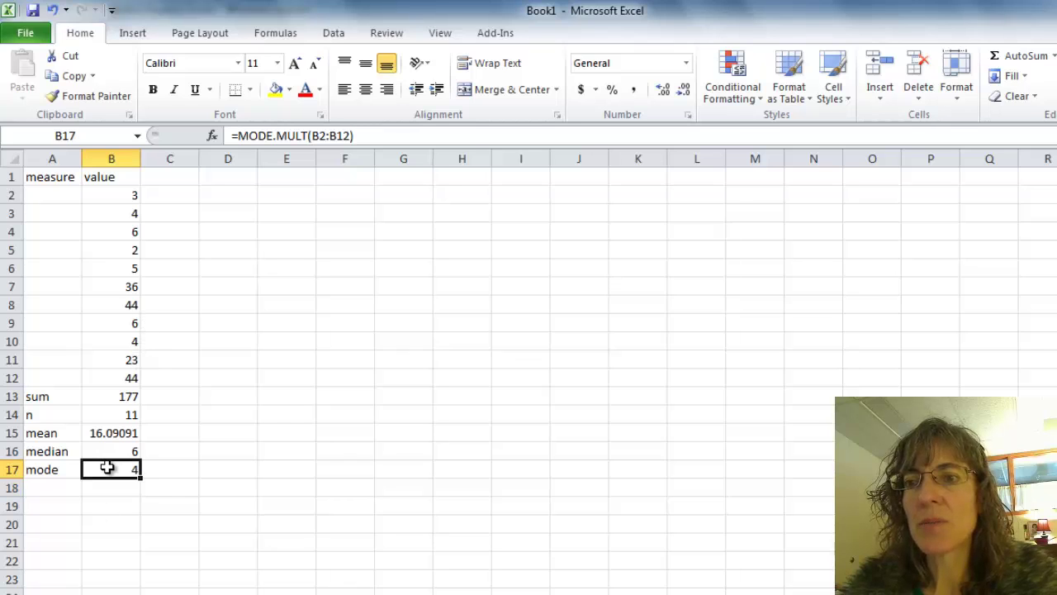
{"action": "left_click", "coordinate": [119, 217]}
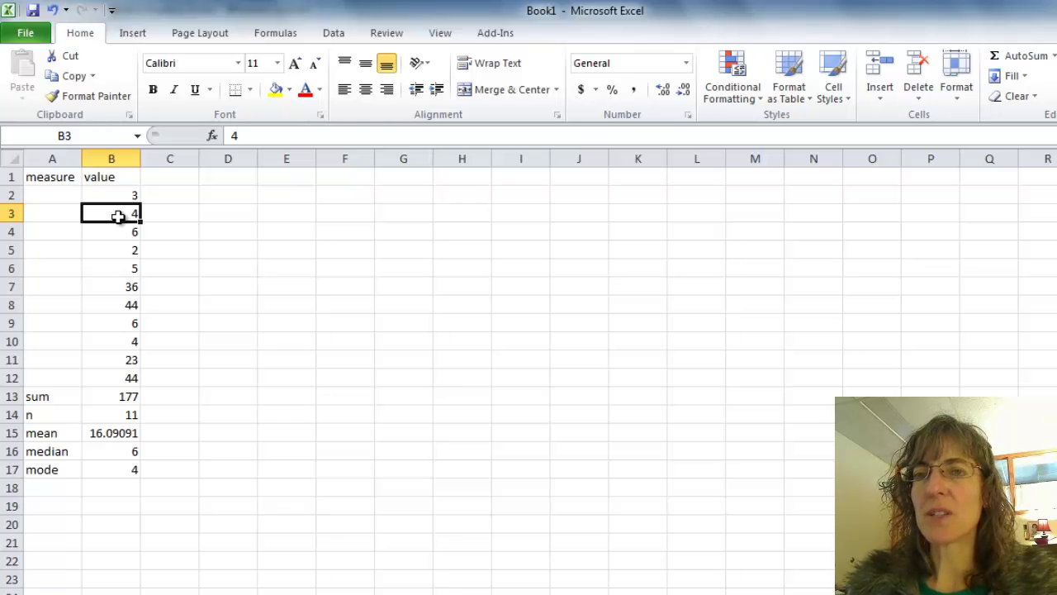
Set the value in B3 to 6 and in B4 to 4, and check the mode formula in B17
{"action": "type", "text": "6"}
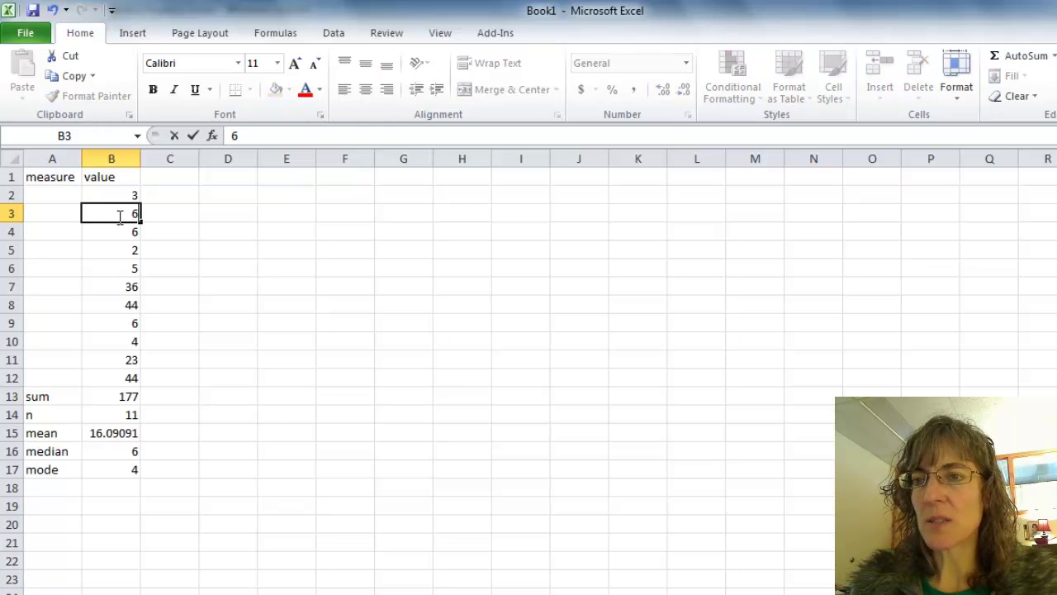
{"action": "key", "text": "Return"}
{"action": "type", "text": "4"}
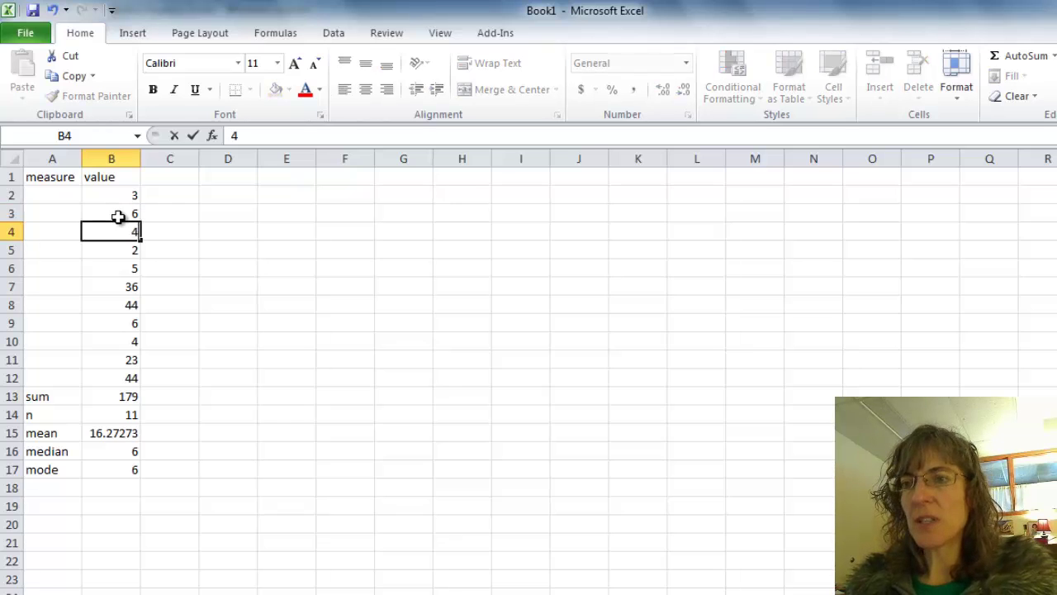
{"action": "key", "text": "Return"}
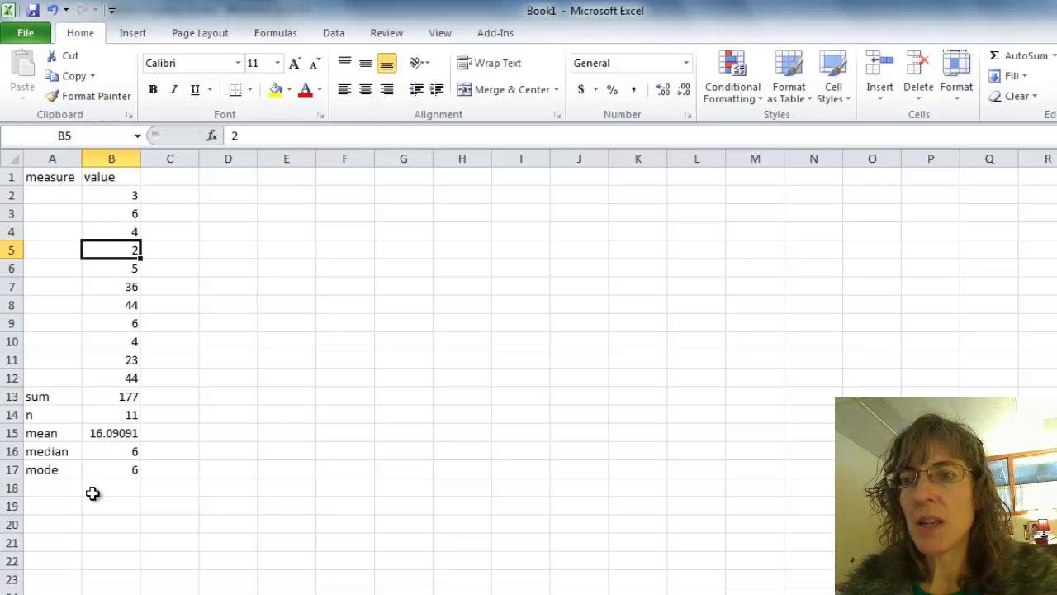
{"action": "left_click", "coordinate": [107, 469]}
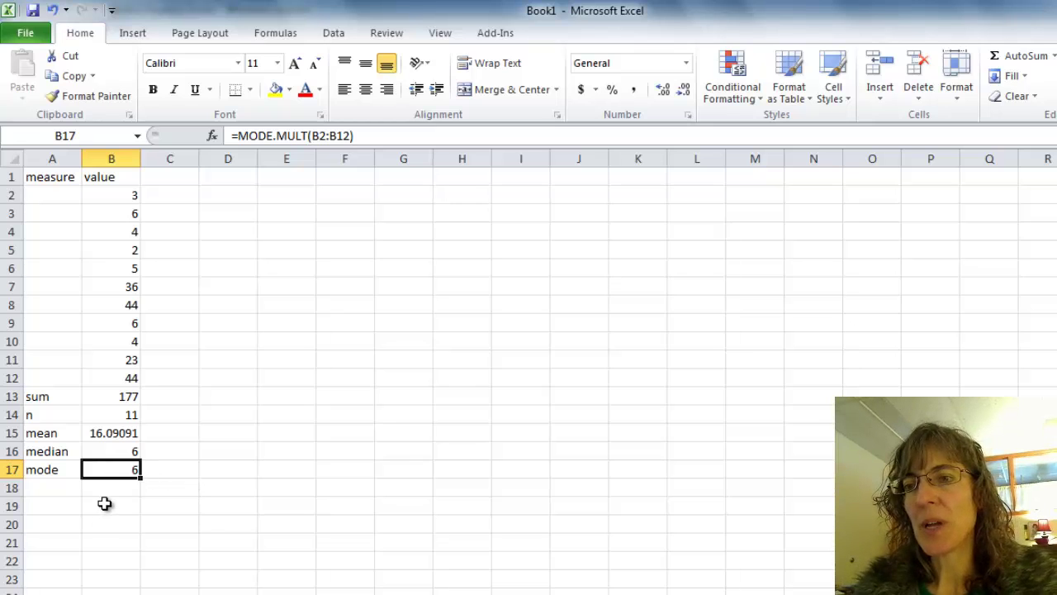
{"action": "left_click", "coordinate": [105, 503]}
{"action": "left_click", "coordinate": [103, 491]}
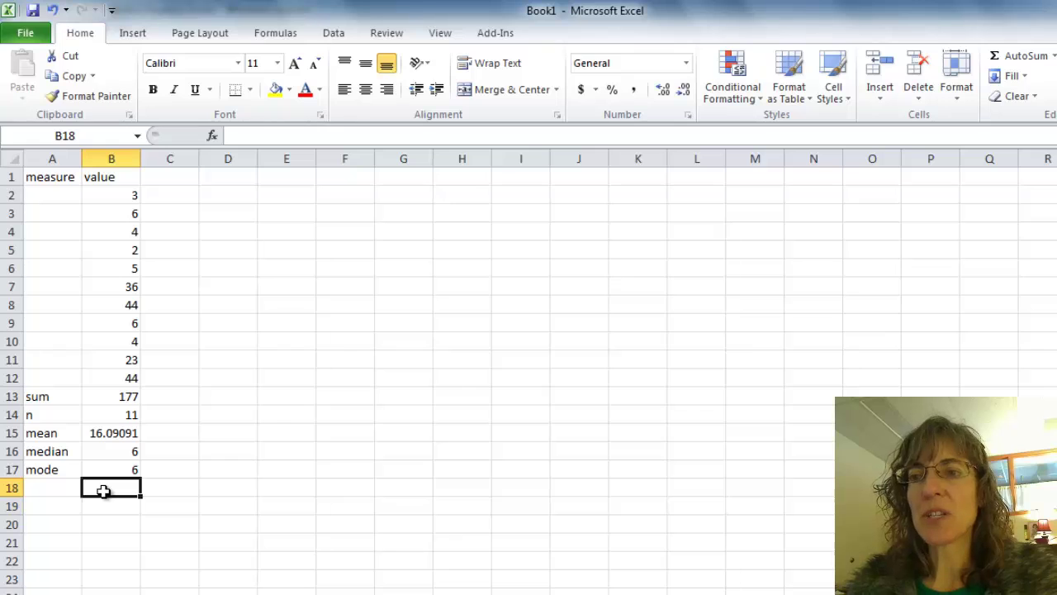
Set the data value in B7 to 6 and the one in B8 to 4
{"action": "left_click", "coordinate": [120, 288]}
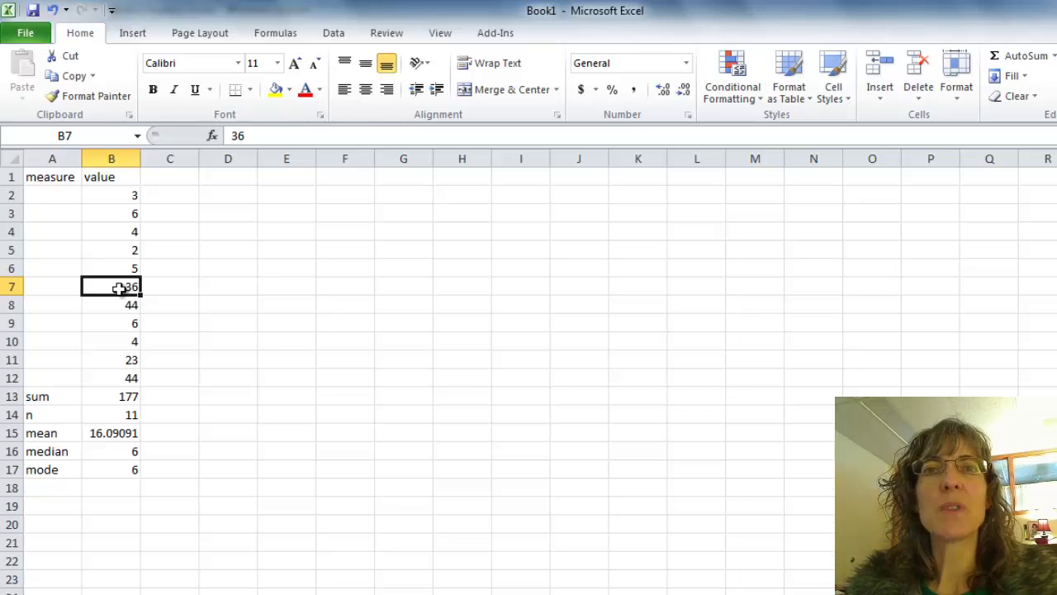
{"action": "type", "text": "6"}
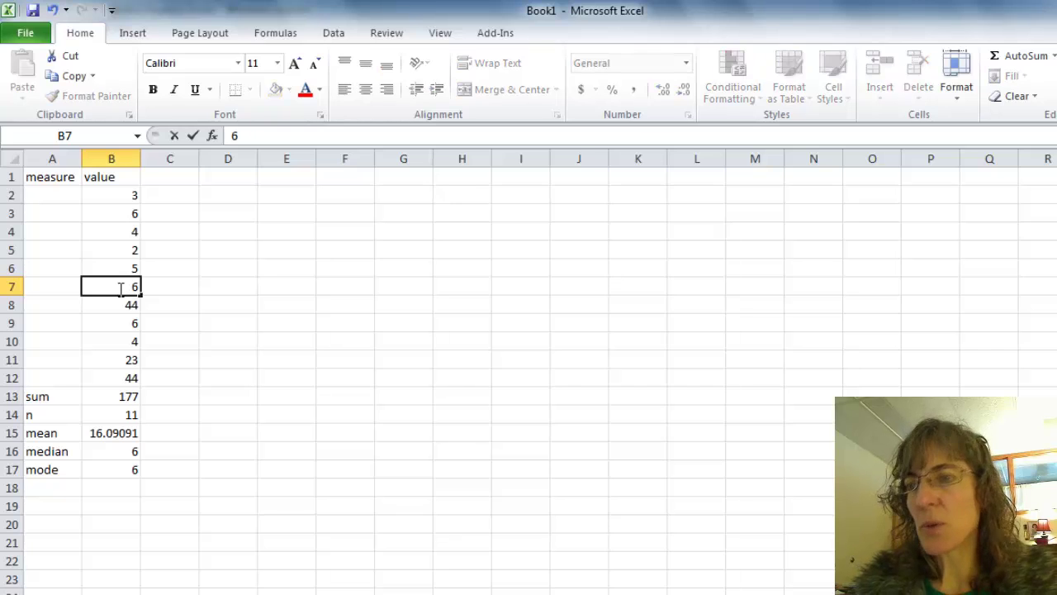
{"action": "key", "text": "Return"}
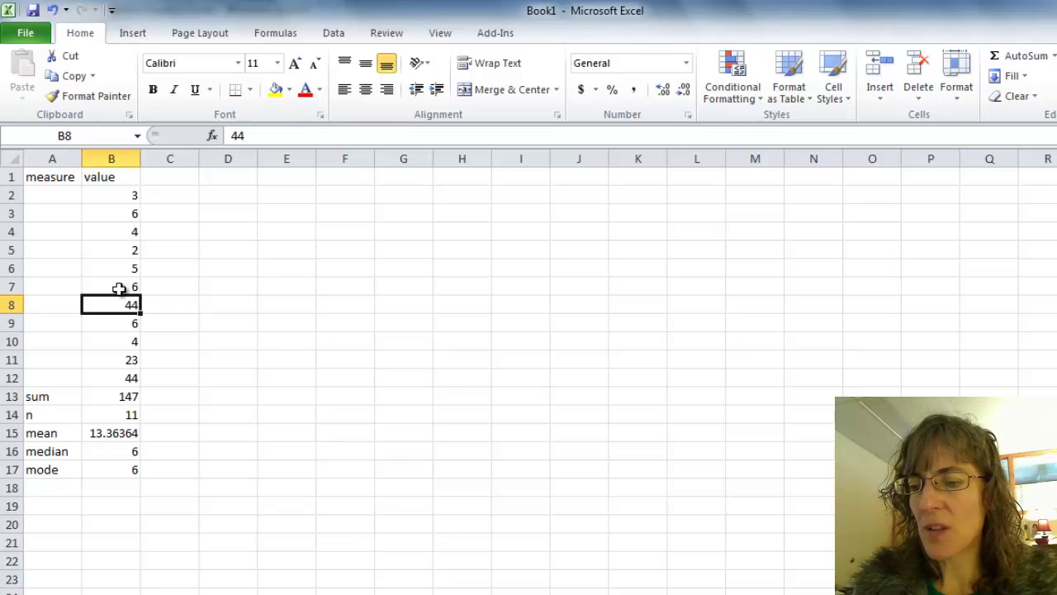
{"action": "type", "text": "4"}
{"action": "key", "text": "Return"}
Set the data value in B12 to 4 and the one in B11 to 8
{"action": "key", "text": "Return"}
{"action": "key", "text": "Return"}
{"action": "key", "text": "Return"}
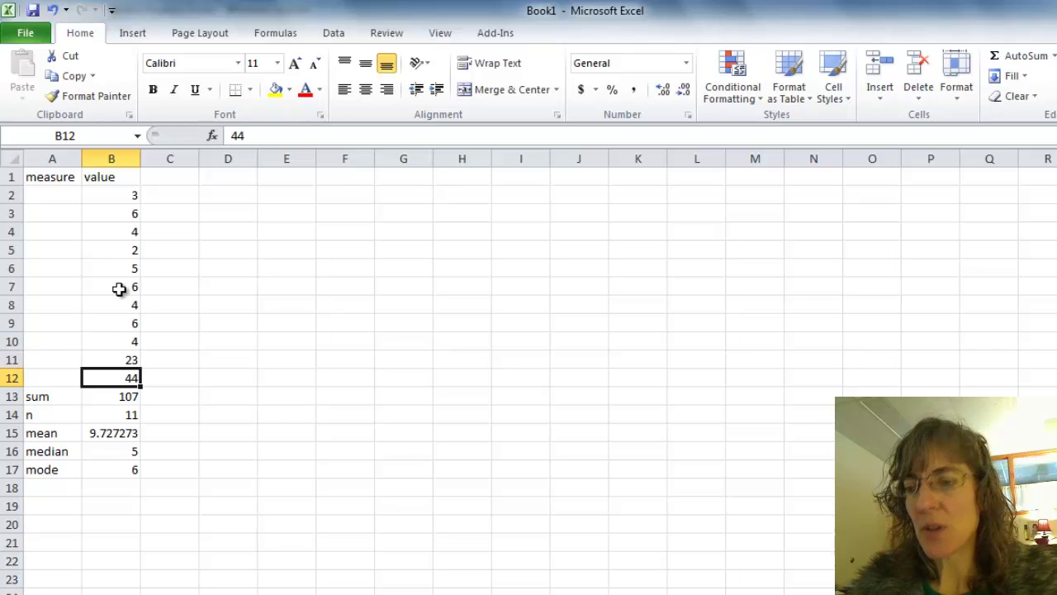
{"action": "type", "text": "4"}
{"action": "key", "text": "Up"}
{"action": "key", "text": "Up"}
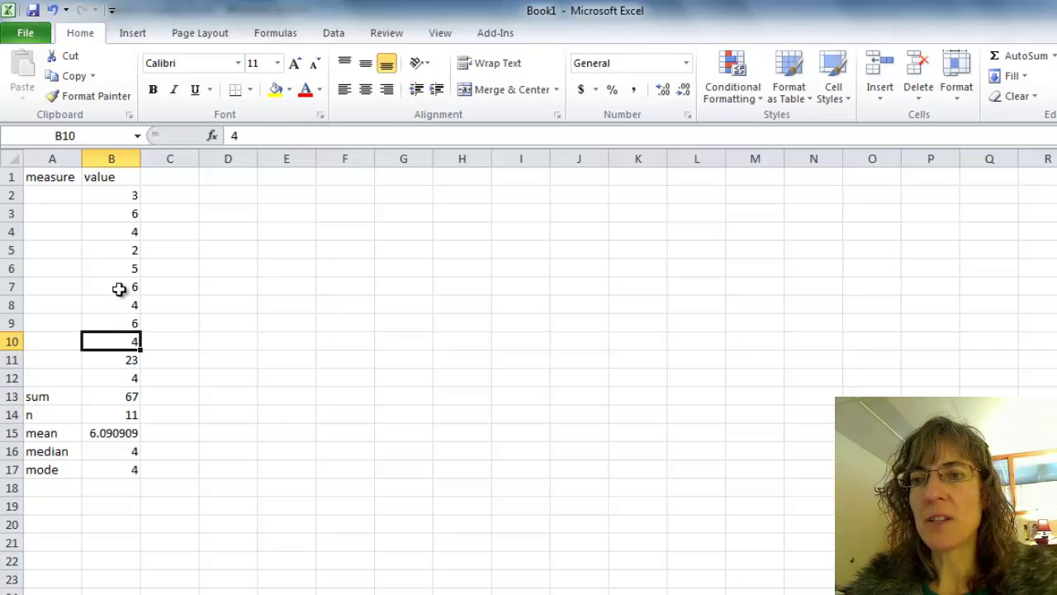
{"action": "key", "text": "Down"}
{"action": "type", "text": "6"}
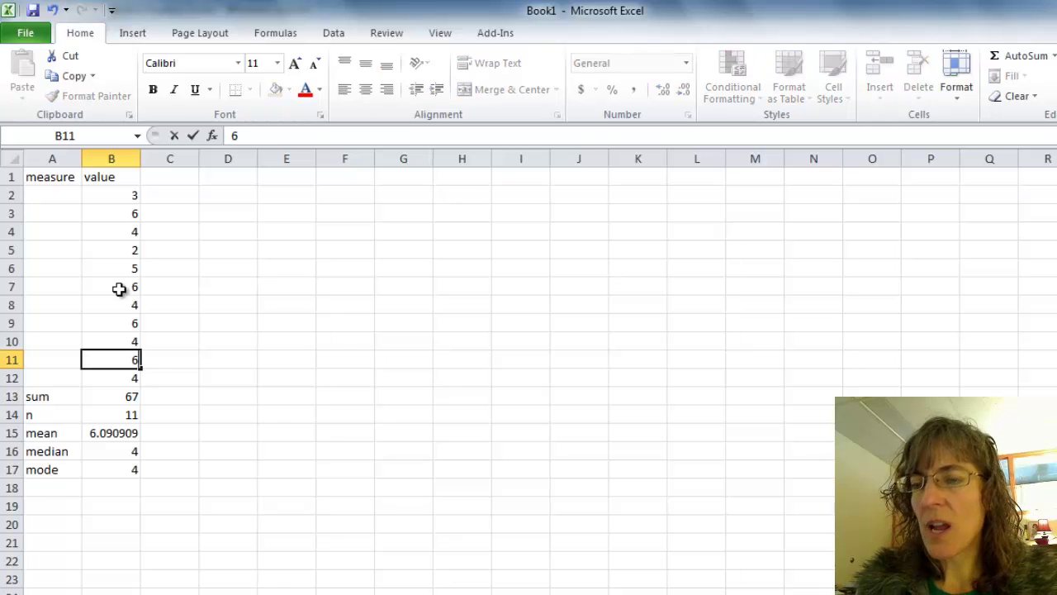
{"action": "key", "text": "BackSpace"}
{"action": "type", "text": "8"}
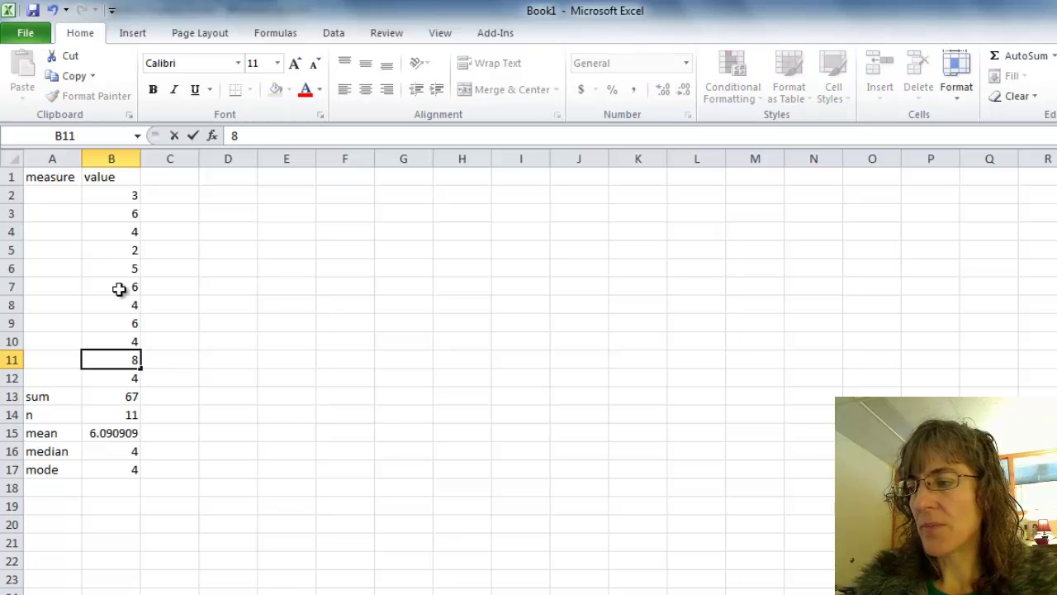
{"action": "key", "text": "Return"}
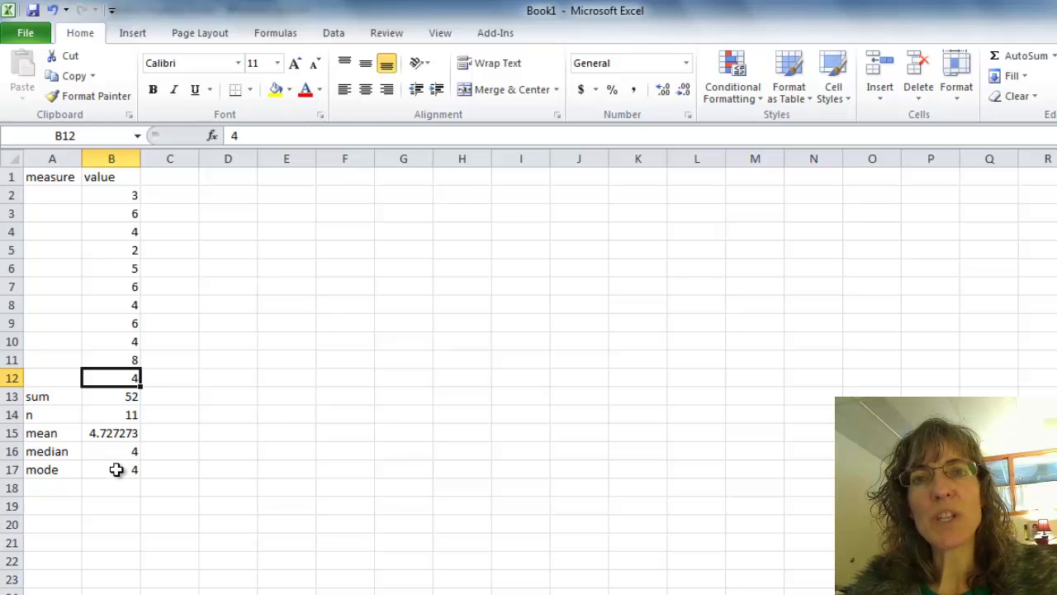
Check the sum formula in B13 and set the data value in B5 to 13
{"action": "left_click", "coordinate": [113, 400]}
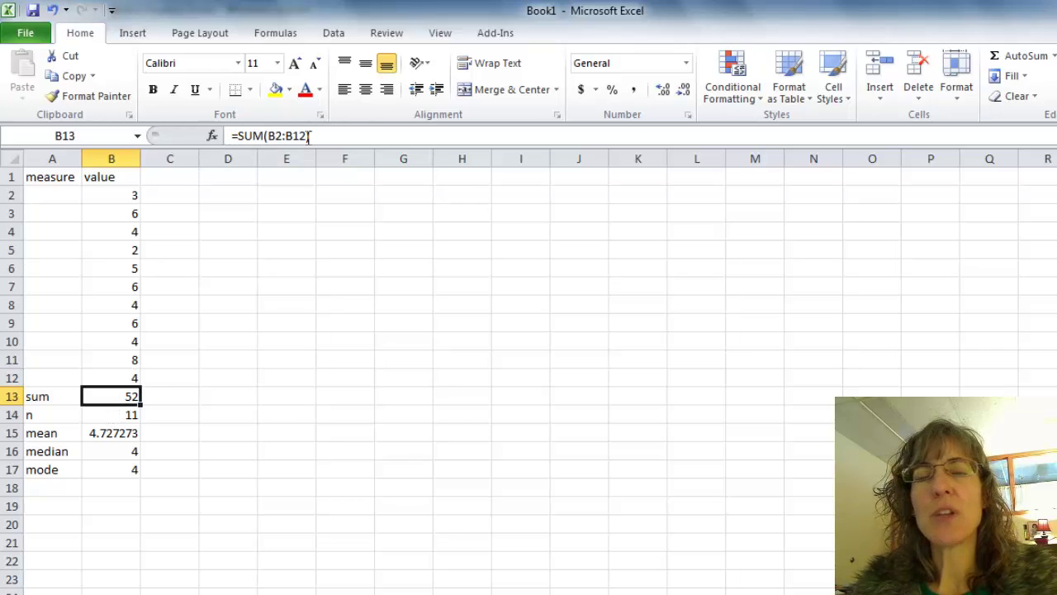
{"action": "left_click", "coordinate": [120, 252]}
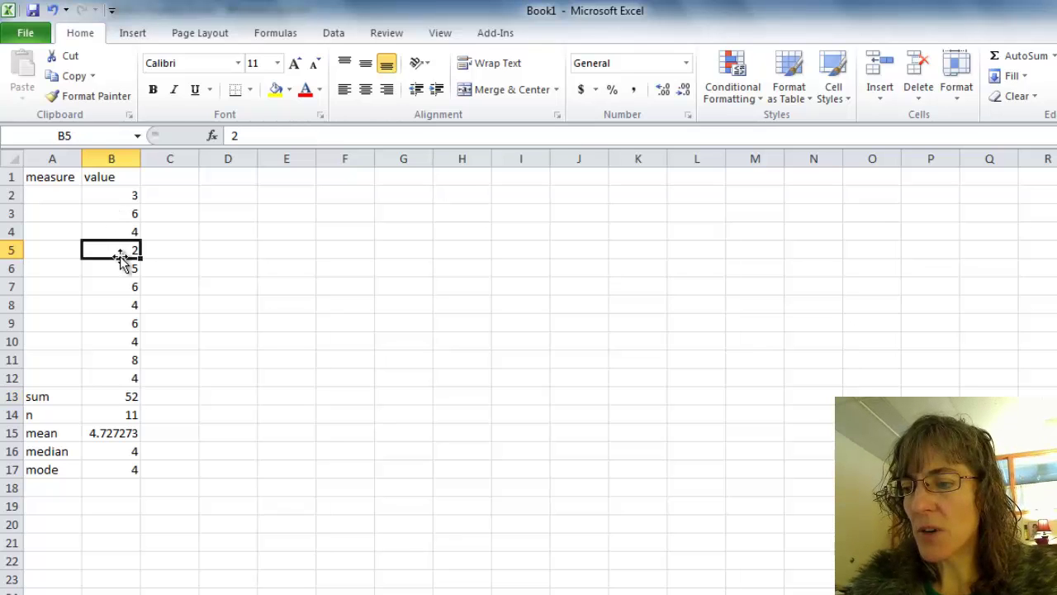
{"action": "type", "text": "13"}
{"action": "key", "text": "Return"}
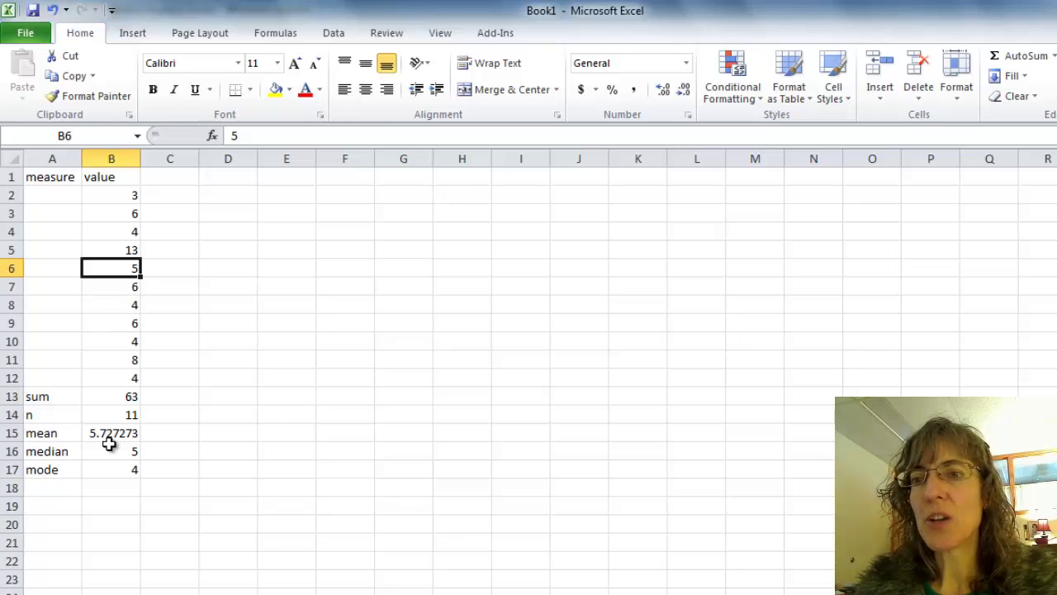
Calculate the mean directly in C15 with the formula =AVERAGE(B2:B12) and compare it with the mean formula in B15
{"action": "left_click", "coordinate": [172, 434]}
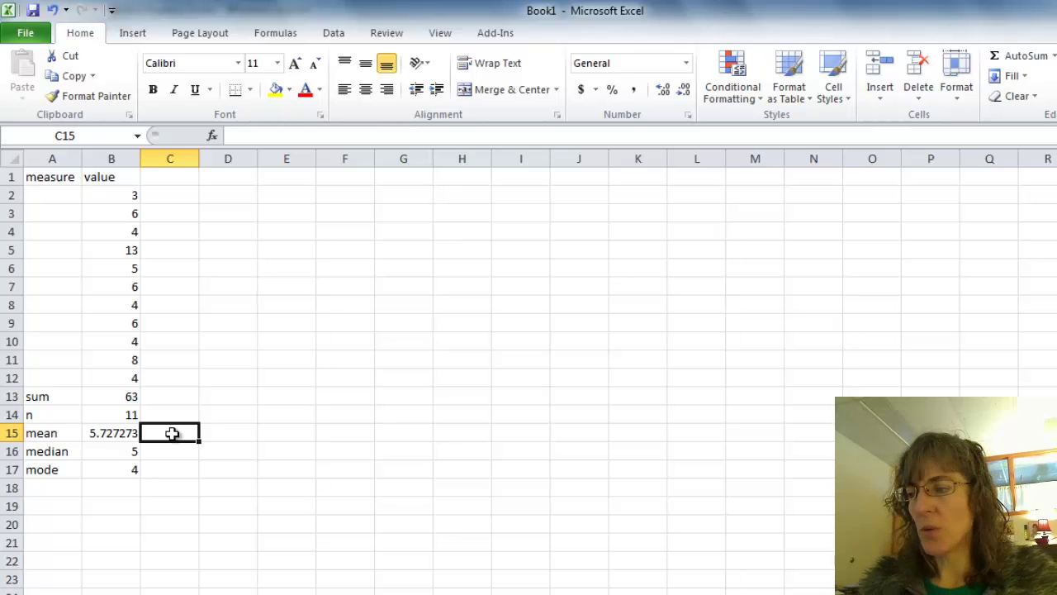
{"action": "type", "text": "=avera"}
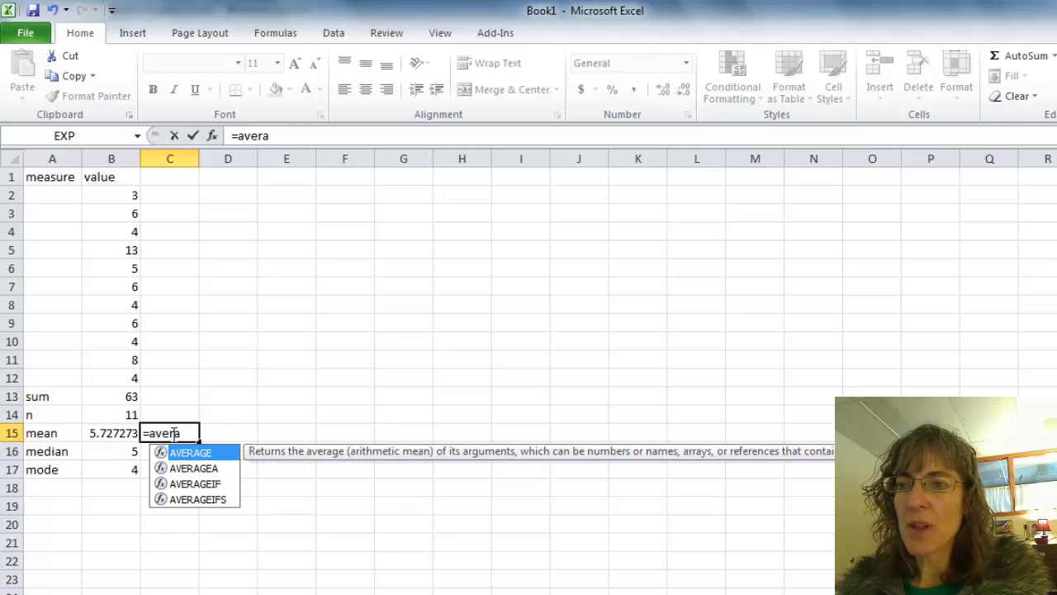
{"action": "key", "text": "Tab"}
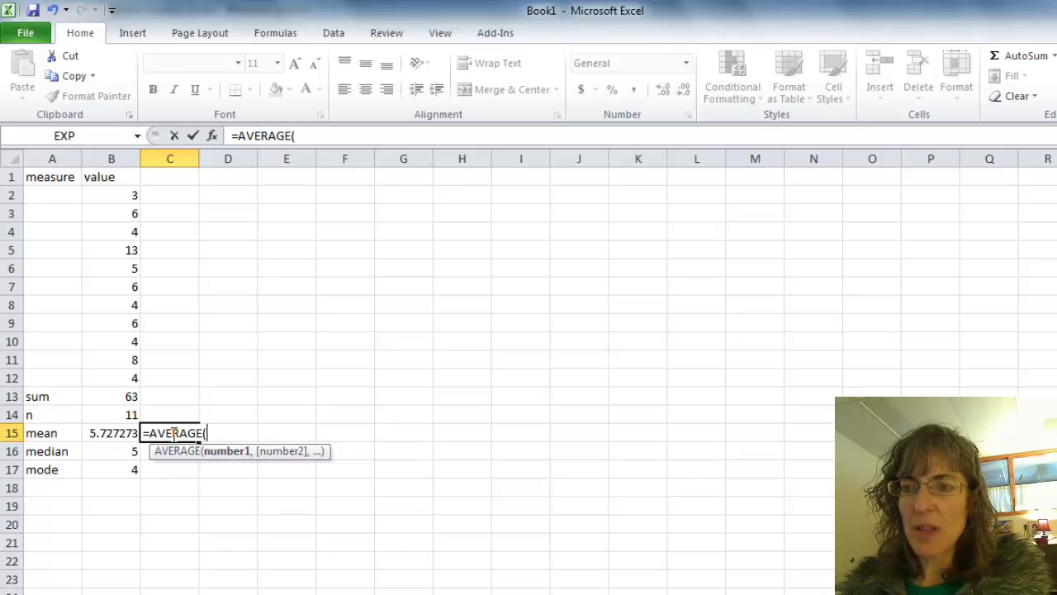
{"action": "left_click_drag", "start_coordinate": [112, 195], "coordinate": [95, 374]}
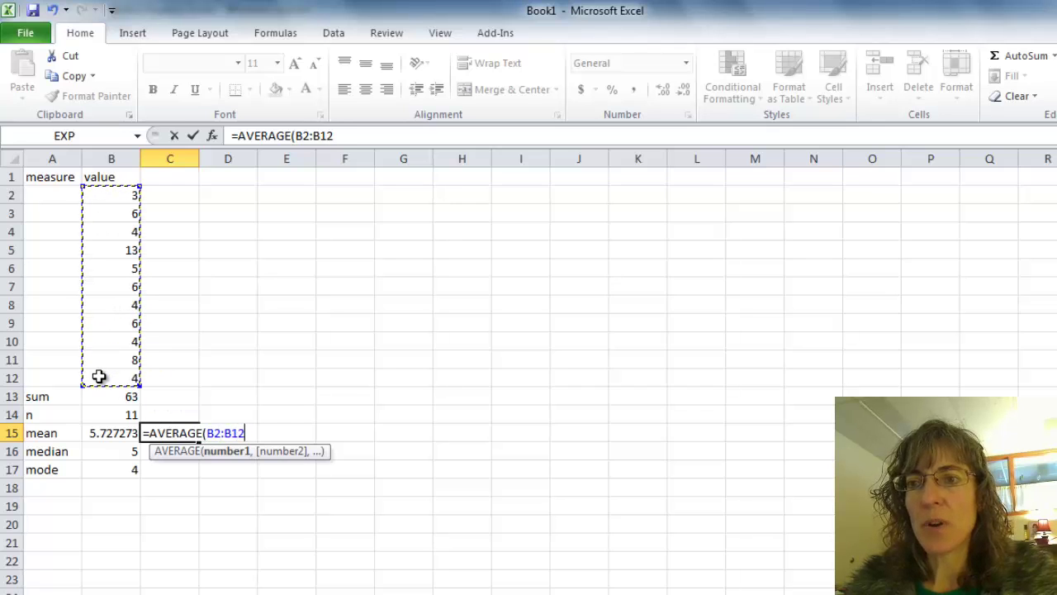
{"action": "type", "text": ")"}
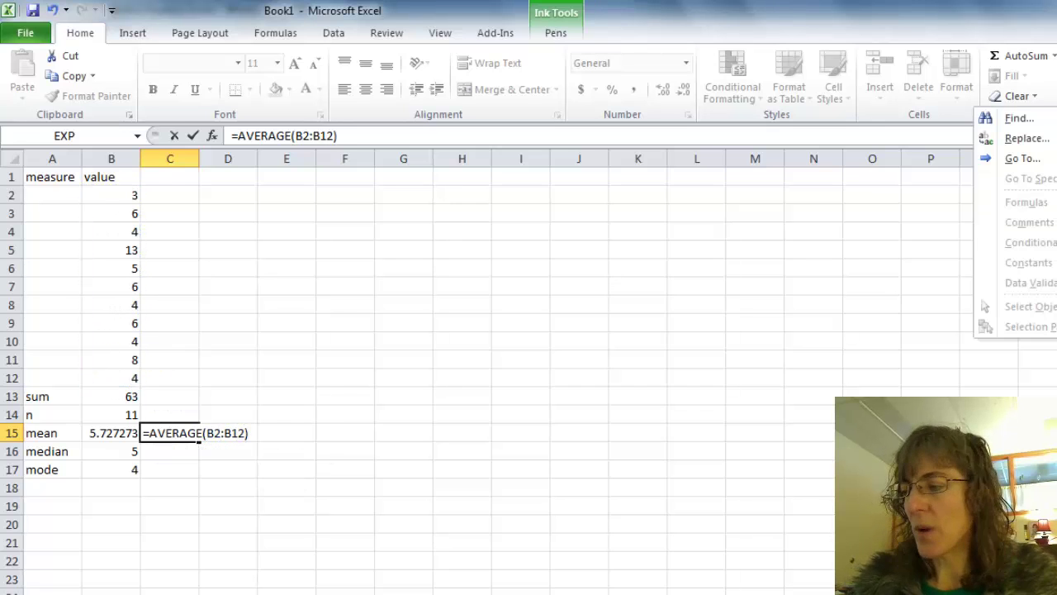
{"action": "key", "text": "Escape"}
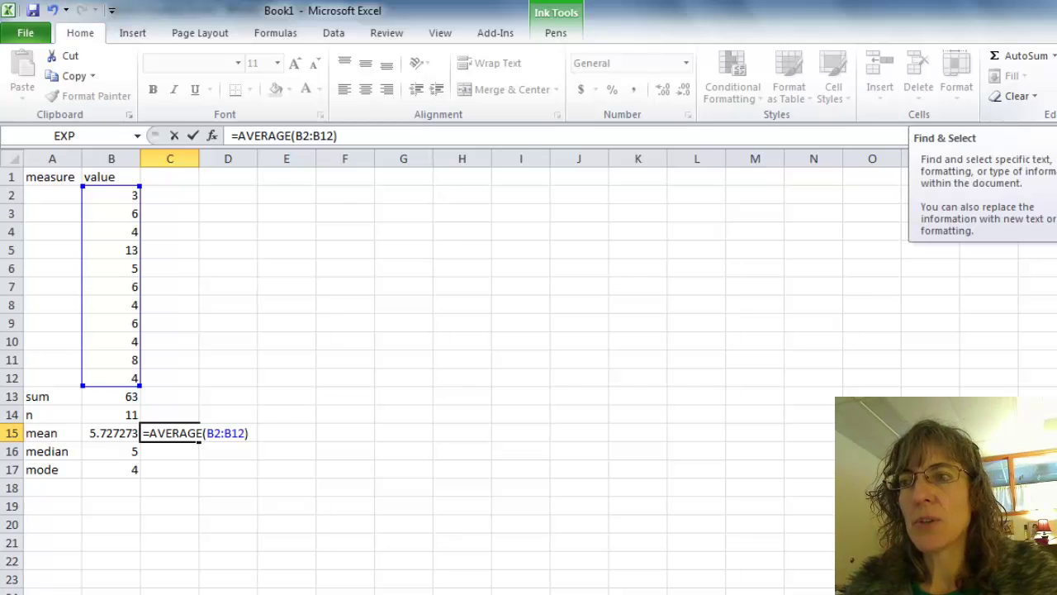
{"action": "key", "text": "Return"}
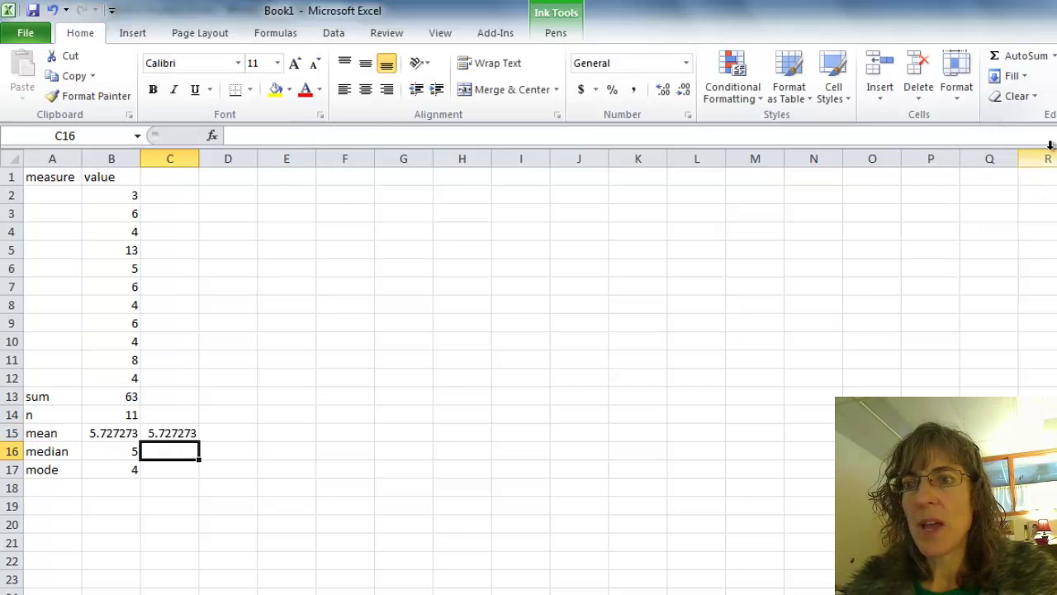
{"action": "left_click", "coordinate": [114, 434]}
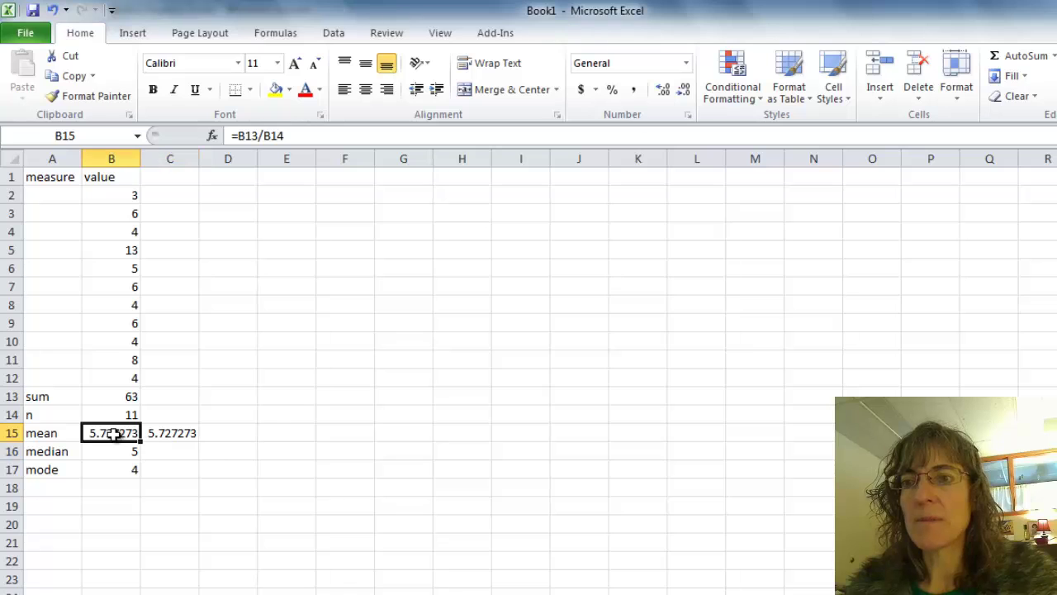
{"action": "left_click", "coordinate": [168, 433]}
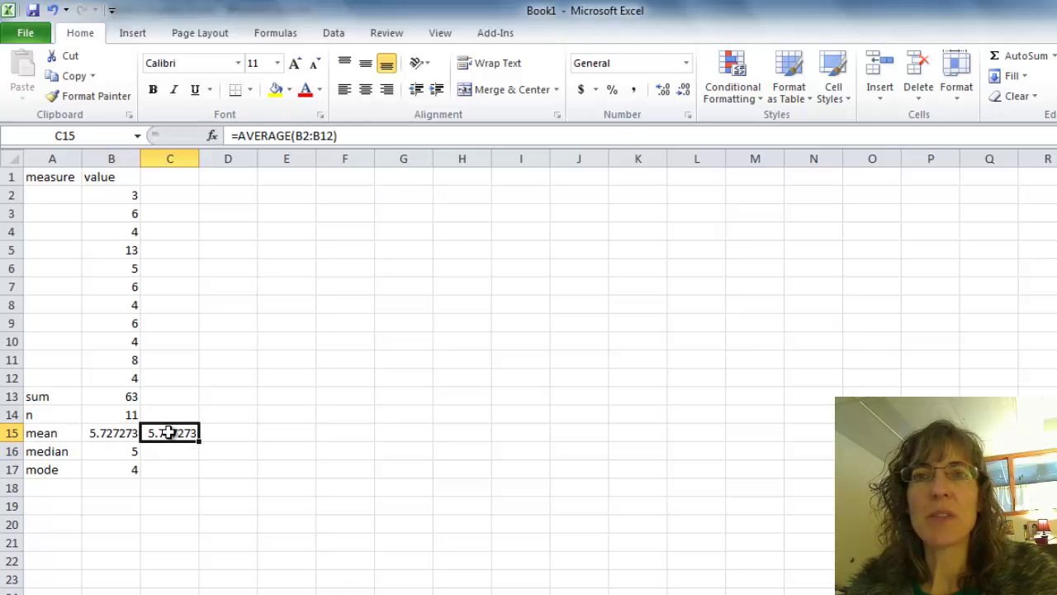
{"action": "left_click", "coordinate": [215, 529]}
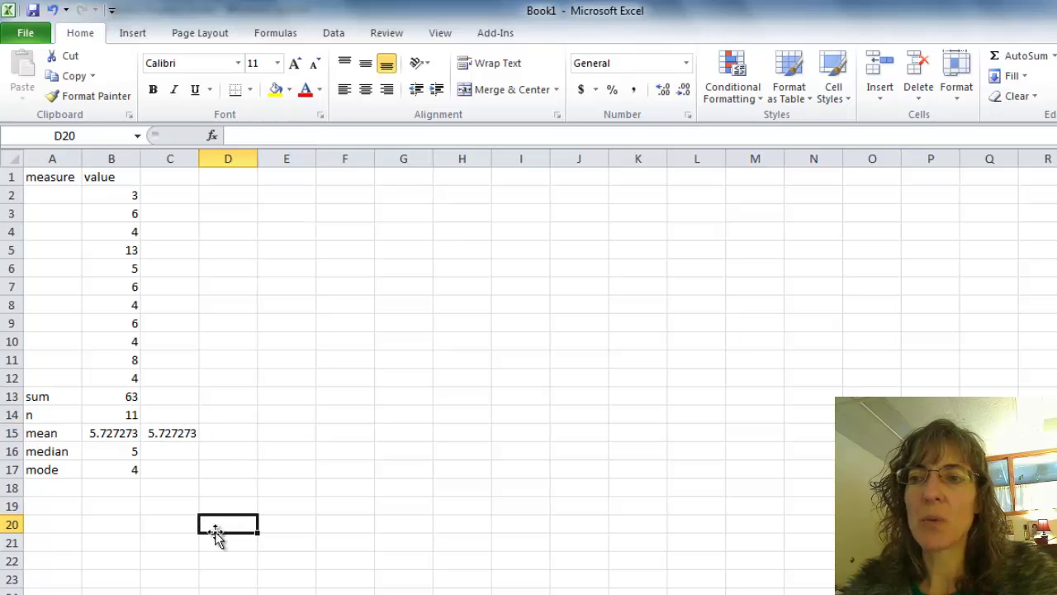